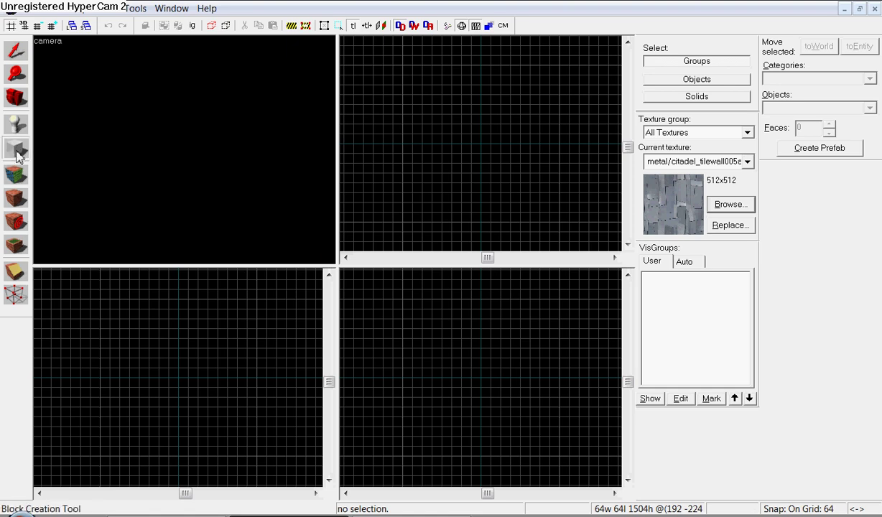
Create a block primitive measuring 1024 × 1024 × 1024 units, centred on the grid origin.
left_click(17, 153)
left_click_drag(403, 71, 563, 228)
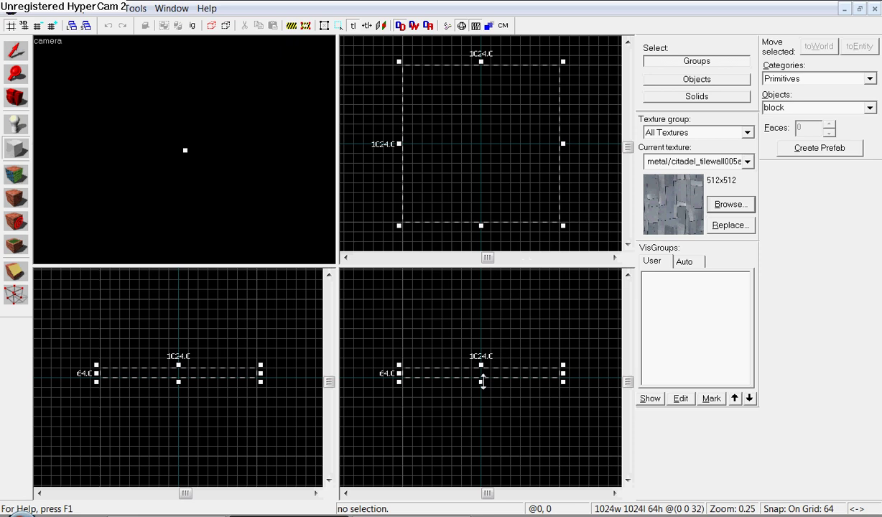
left_click_drag(482, 387, 483, 460)
left_click_drag(481, 365, 481, 295)
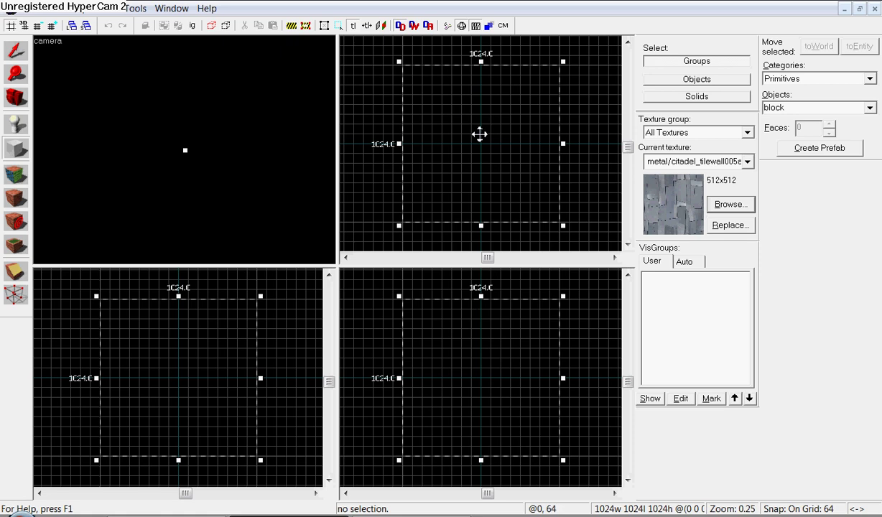
right_click(479, 134)
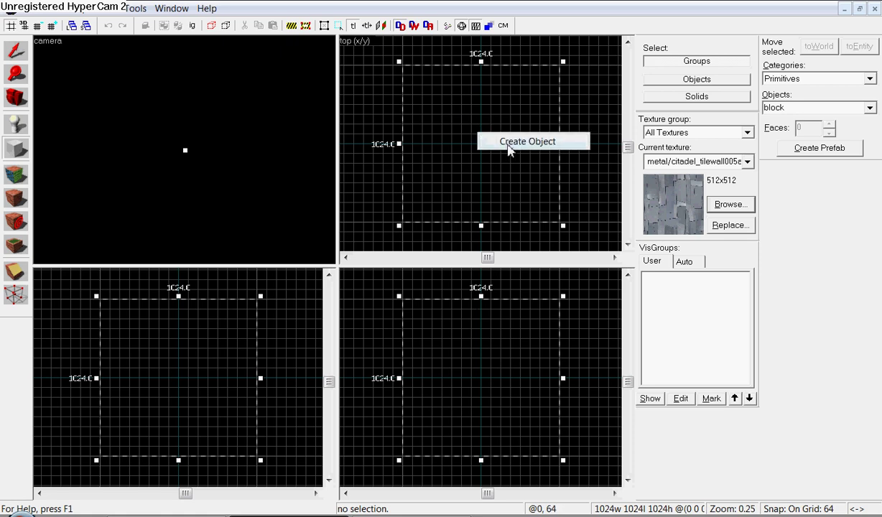
left_click(509, 147)
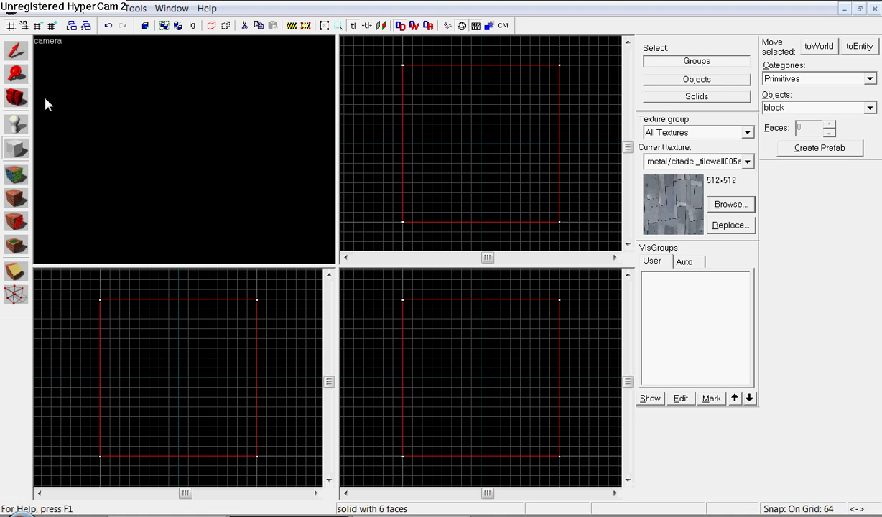
Apply the brick/brickfloor001a texture to the whole block.
left_click(16, 99)
left_click(471, 145)
key("z")
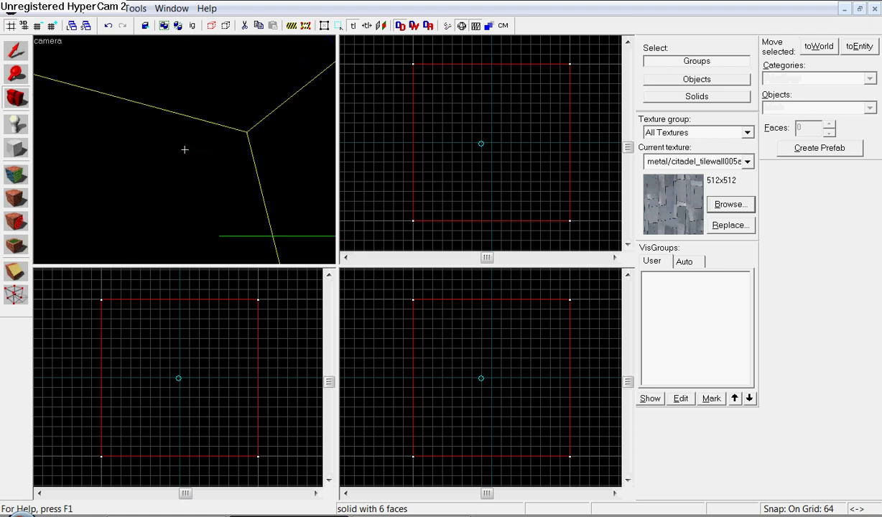
key("s")
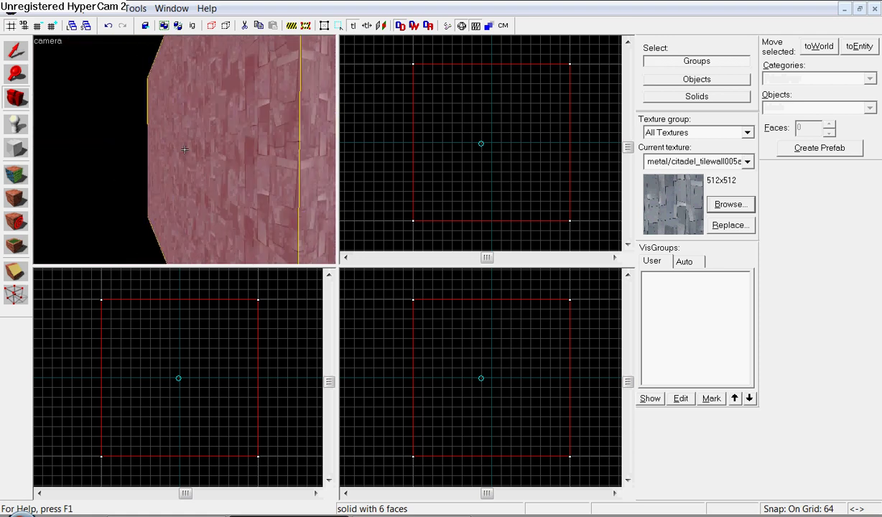
key("s")
key("a")
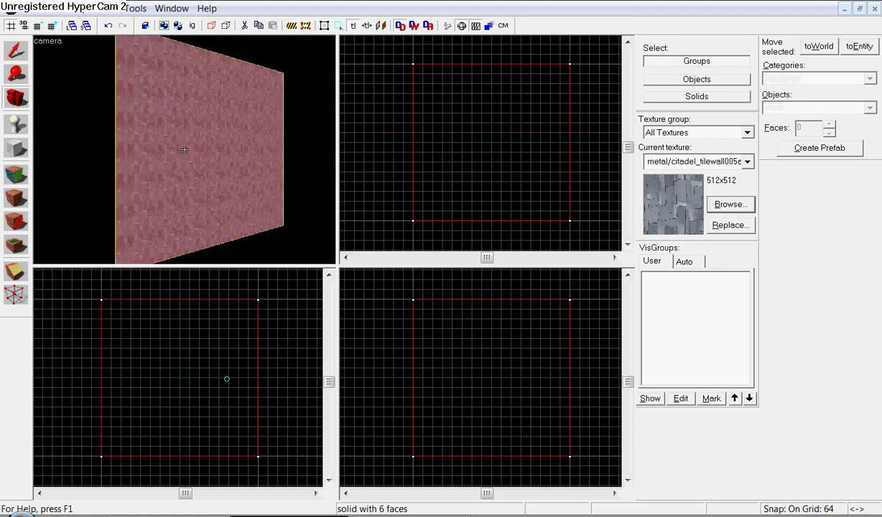
key("a")
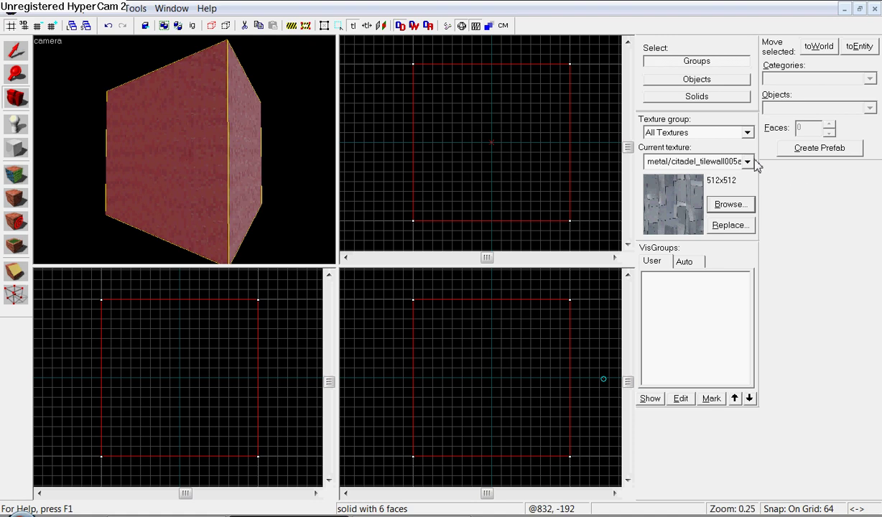
left_click(718, 160)
left_click(702, 429)
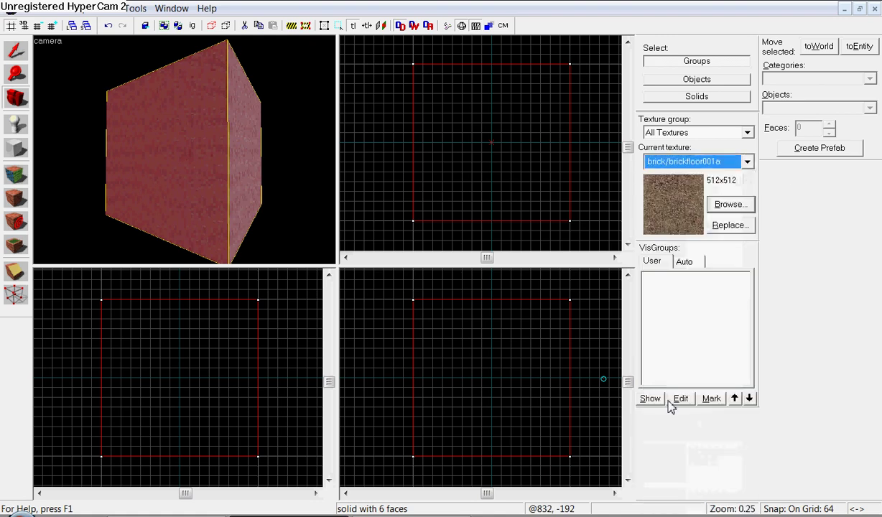
left_click(16, 196)
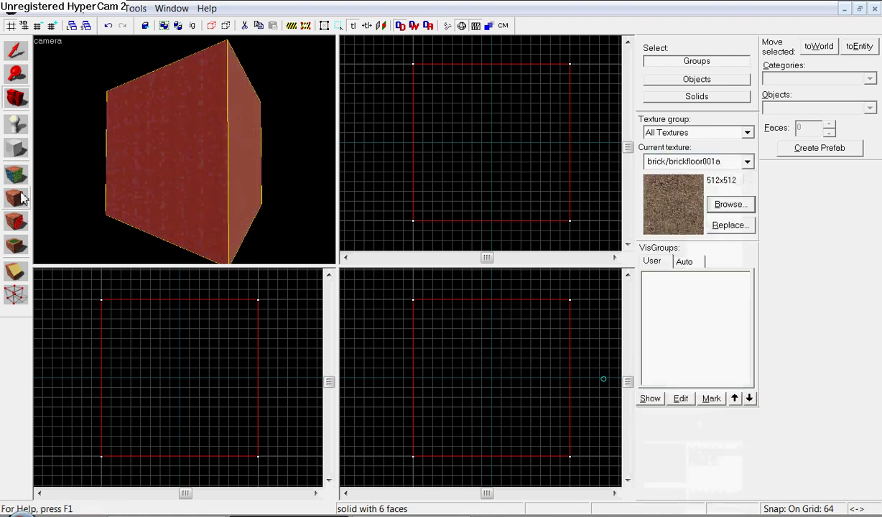
Hollow out the textured block with a wall thickness of -32, so the walls extend outward.
key("w")
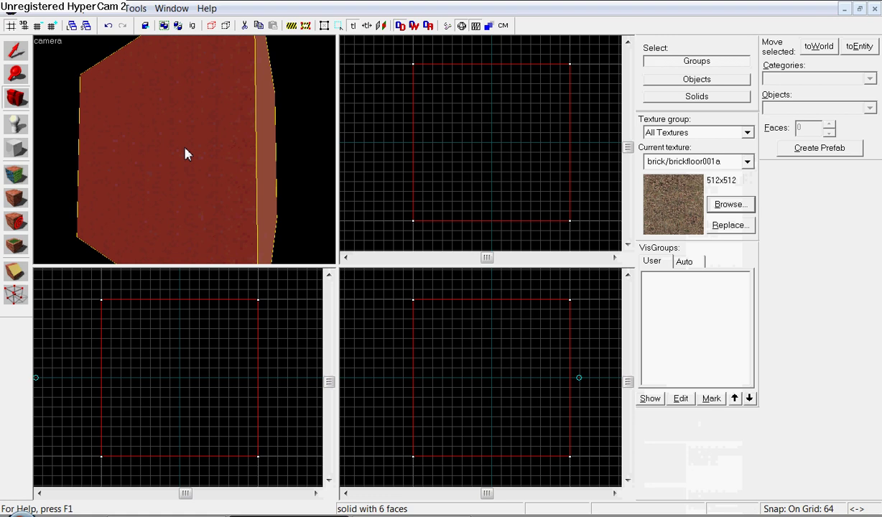
left_click(137, 8)
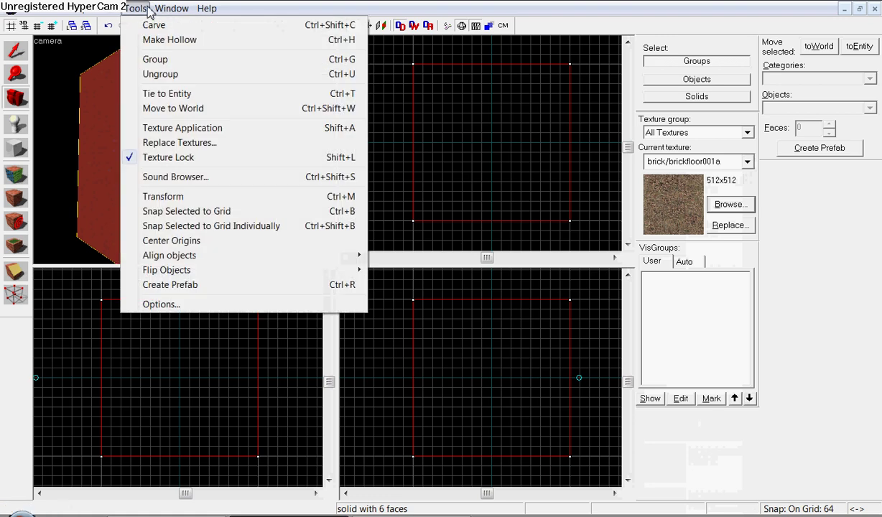
left_click(185, 40)
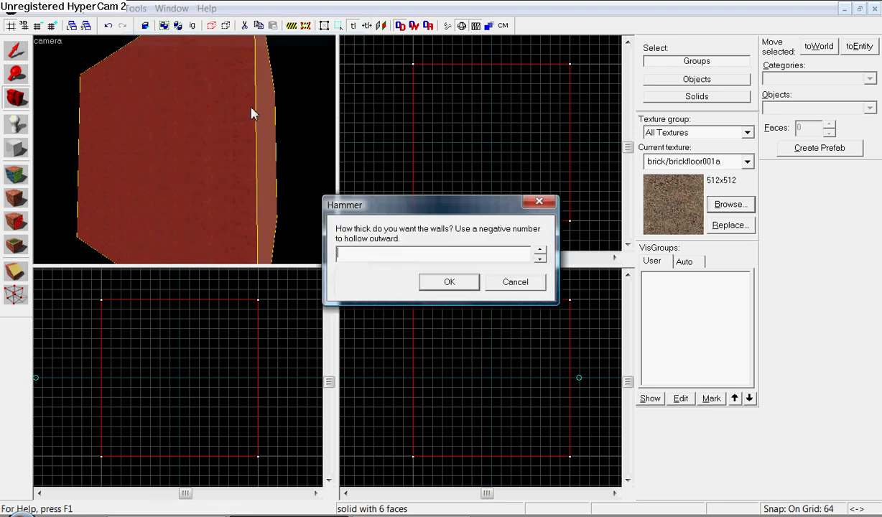
key("BackSpace")
key("BackSpace")
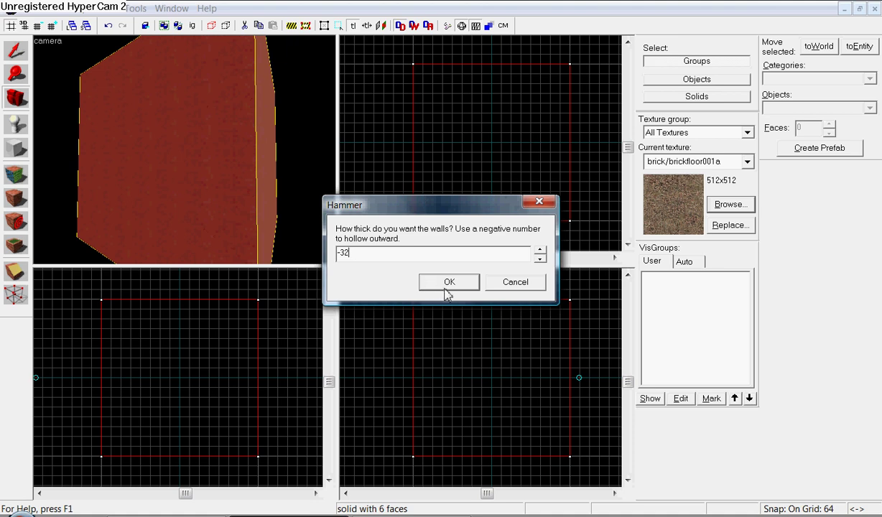
left_click(447, 283)
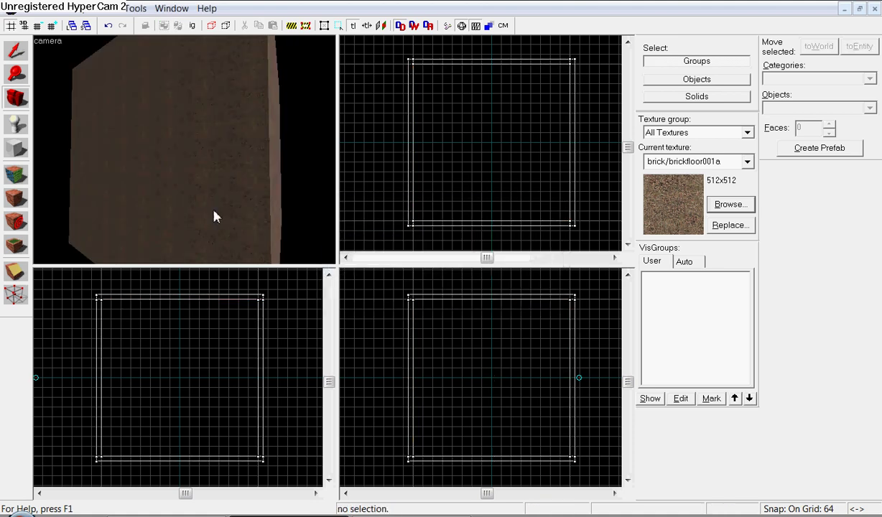
Select the whole hollowed room and lower its ceiling to make the room 672 units high.
key("z")
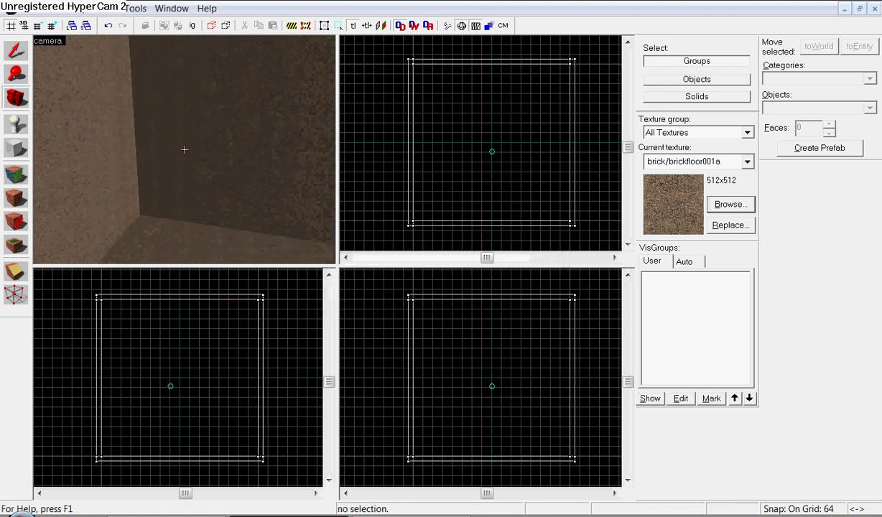
key("w")
key("d")
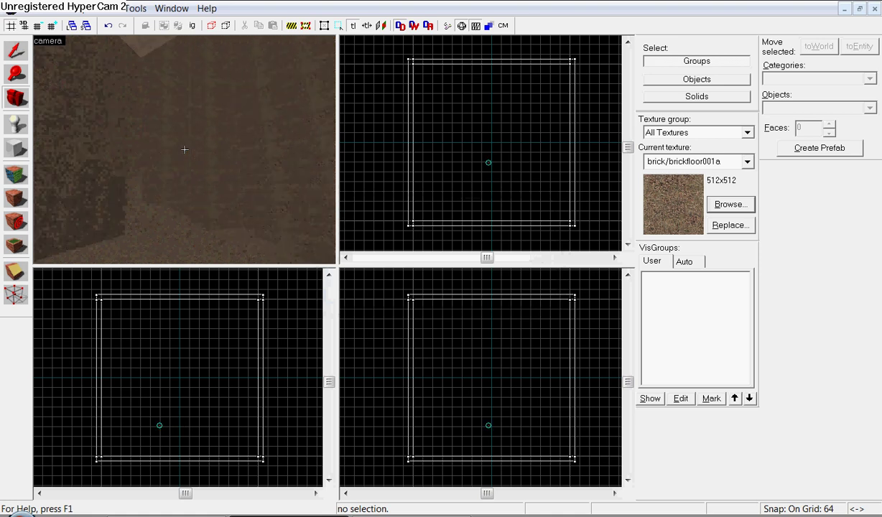
key("w")
key("z")
left_click(13, 53)
left_click(198, 201)
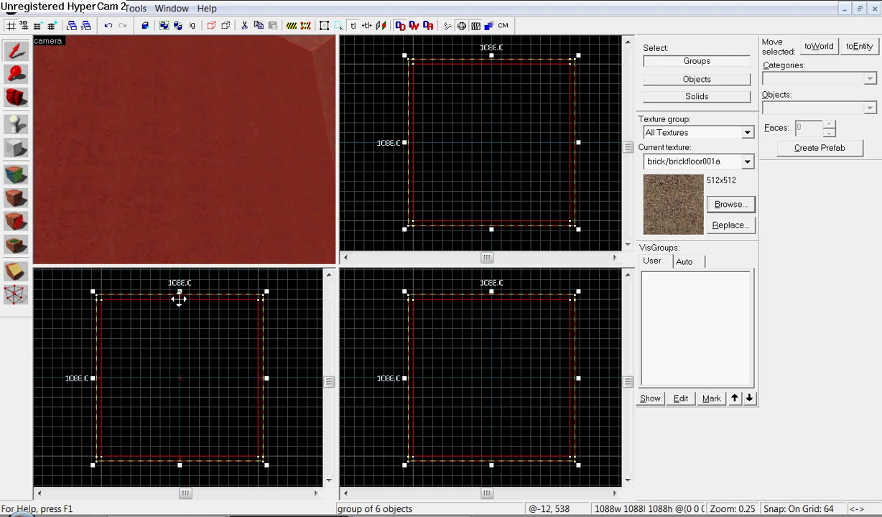
left_click_drag(180, 297, 182, 351)
Activate the Entity Creation Tool with the lowered room's interior in the camera view.
key("z")
key("s")
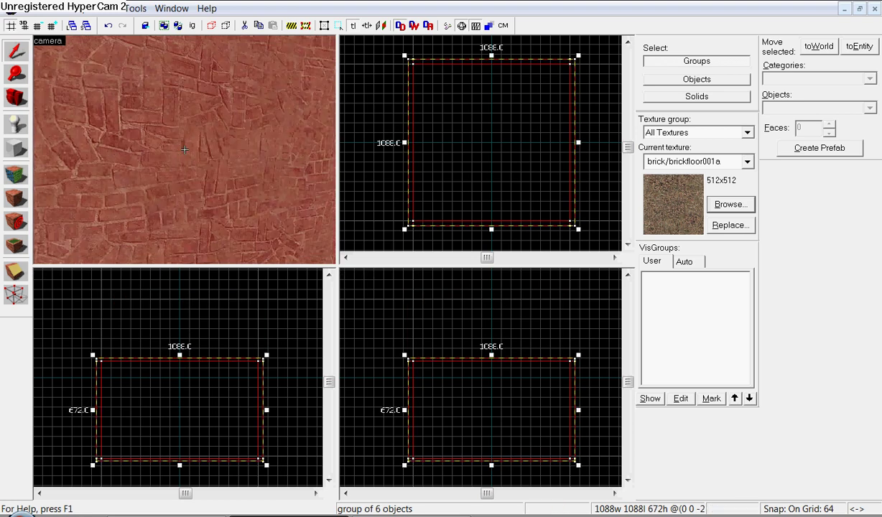
key("w")
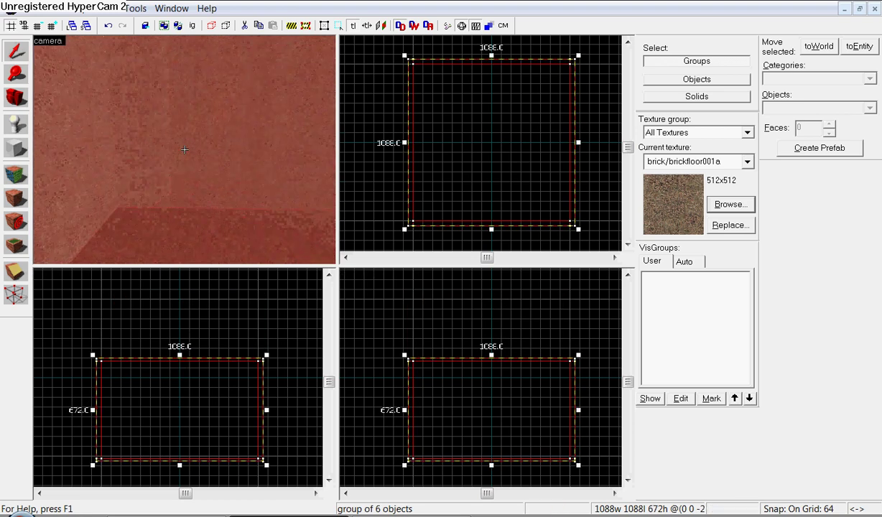
key("w")
key("z")
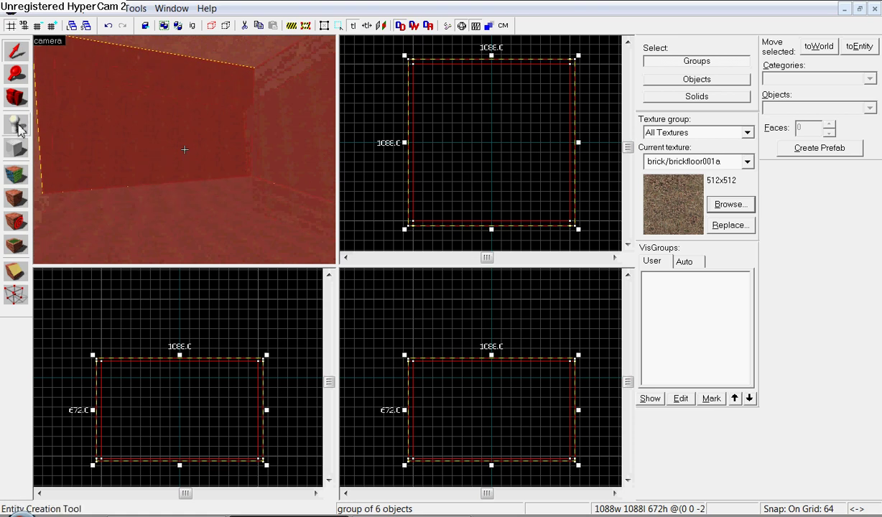
left_click(18, 125)
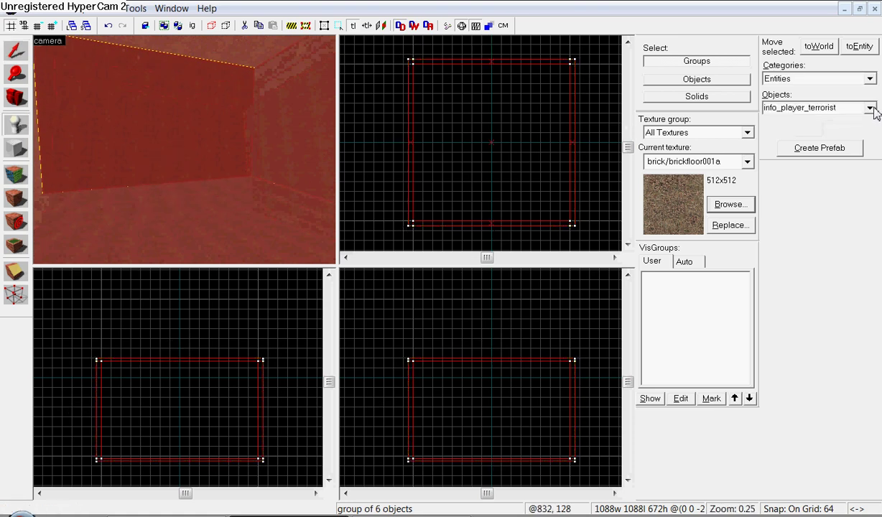
double_click(766, 108)
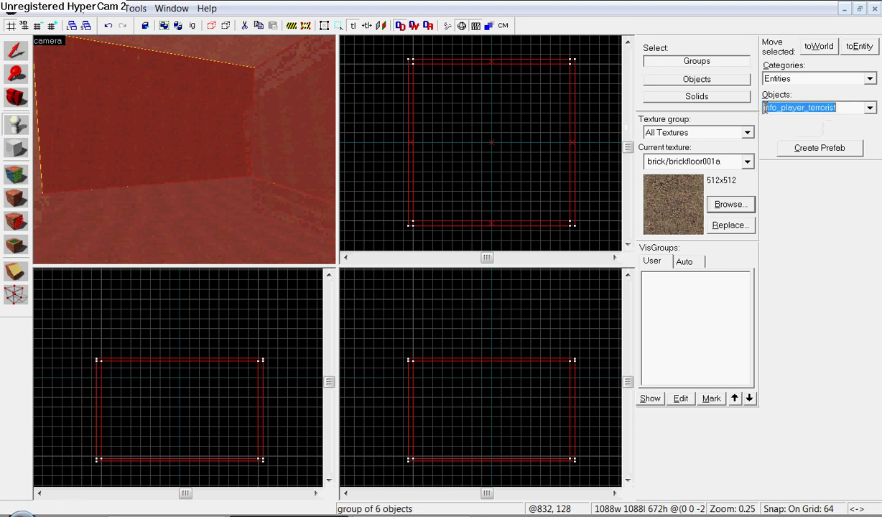
left_click(870, 109)
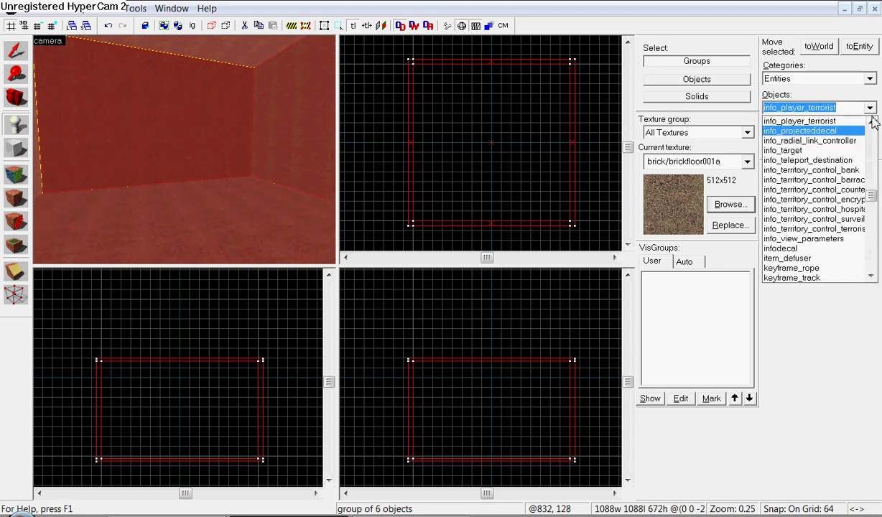
left_click(872, 123)
left_click(872, 123)
left_click(871, 123)
left_click(871, 123)
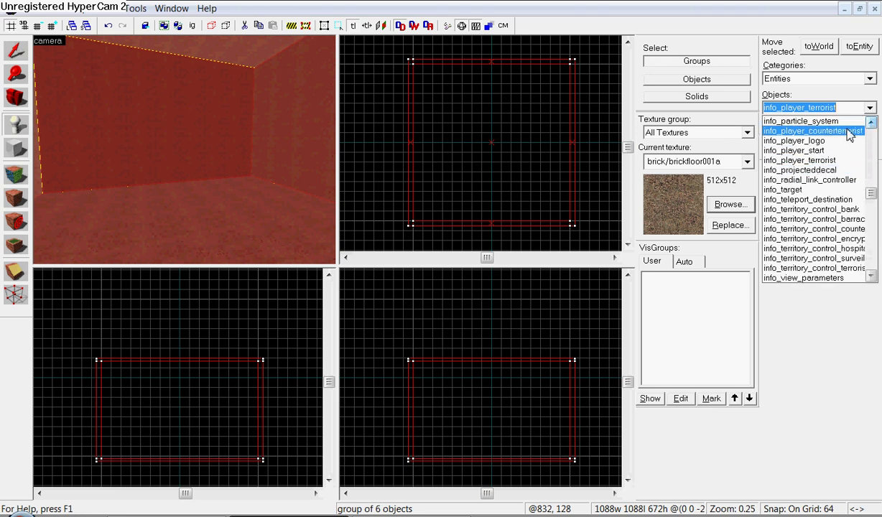
left_click(848, 108)
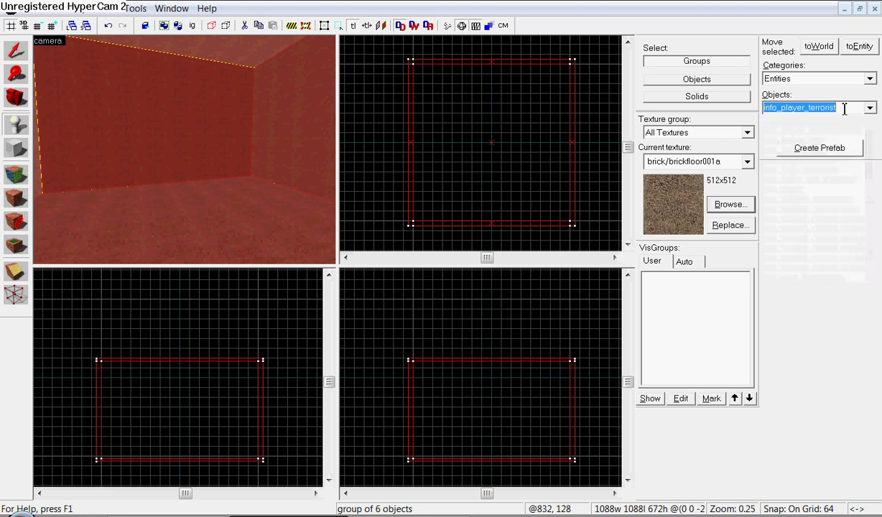
Place an info_player_terrorist entity on the room's floor near one corner.
key("z")
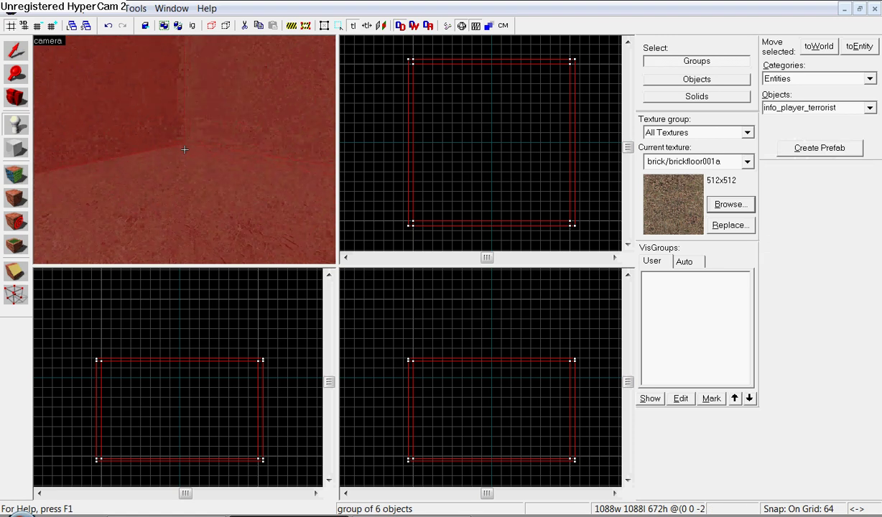
left_click(184, 150)
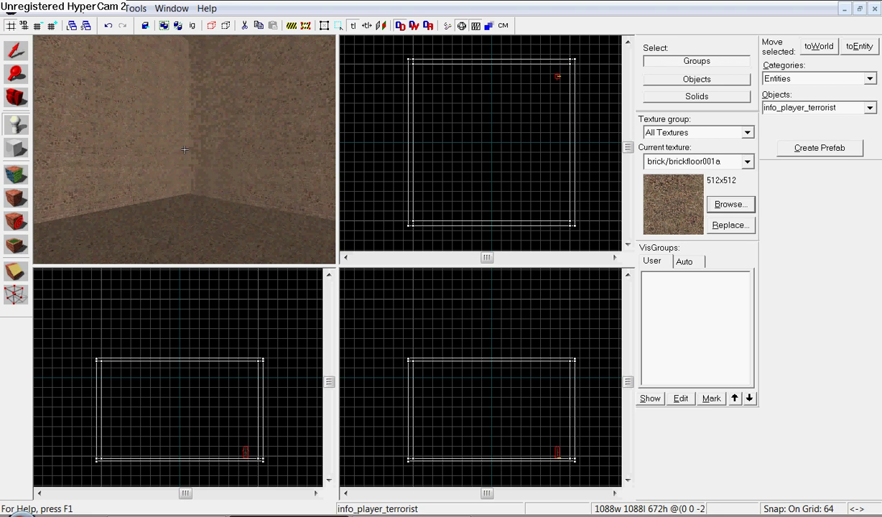
key("z")
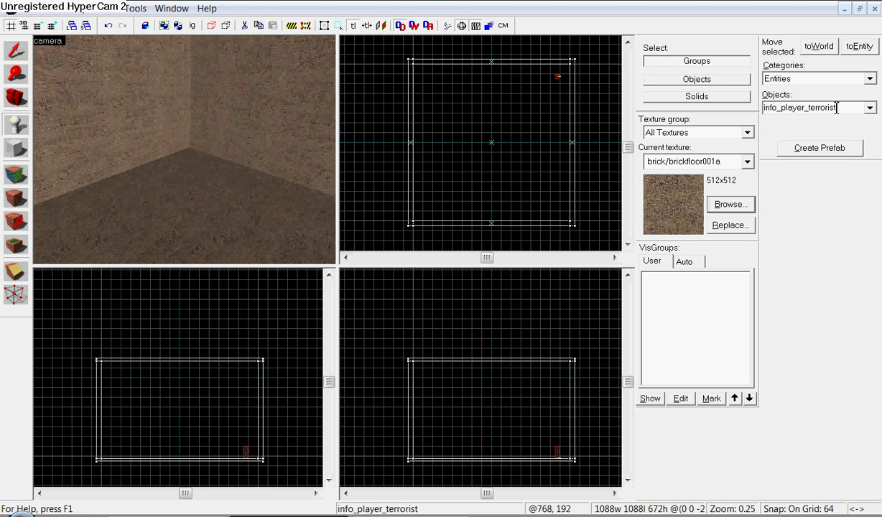
Set the entity type to info_player_counterterrorist and place one on the floor near the corner opposite the terrorist spawn.
left_click(850, 108)
left_click(838, 127)
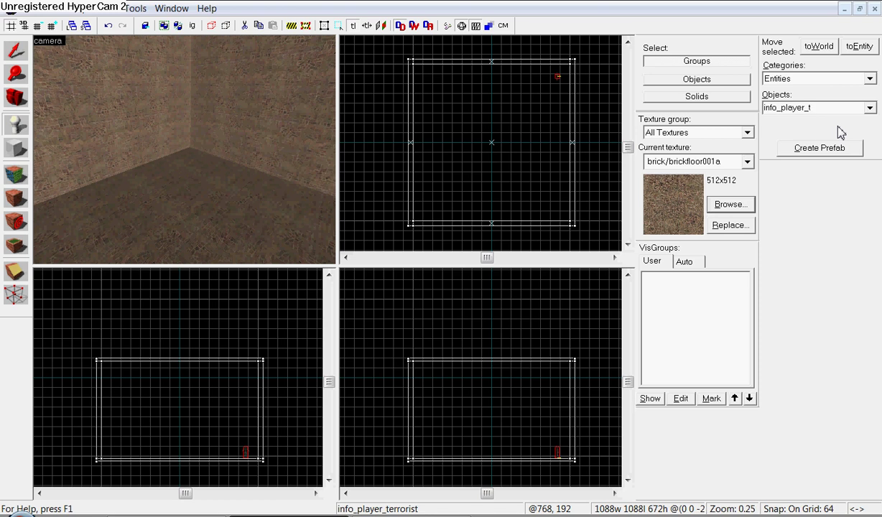
type("counterterrorist")
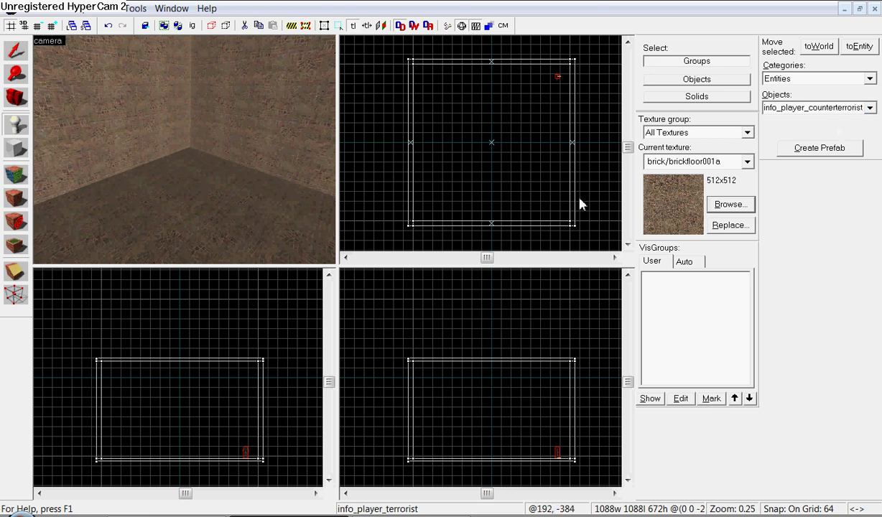
left_click(185, 161)
key("w")
key("w")
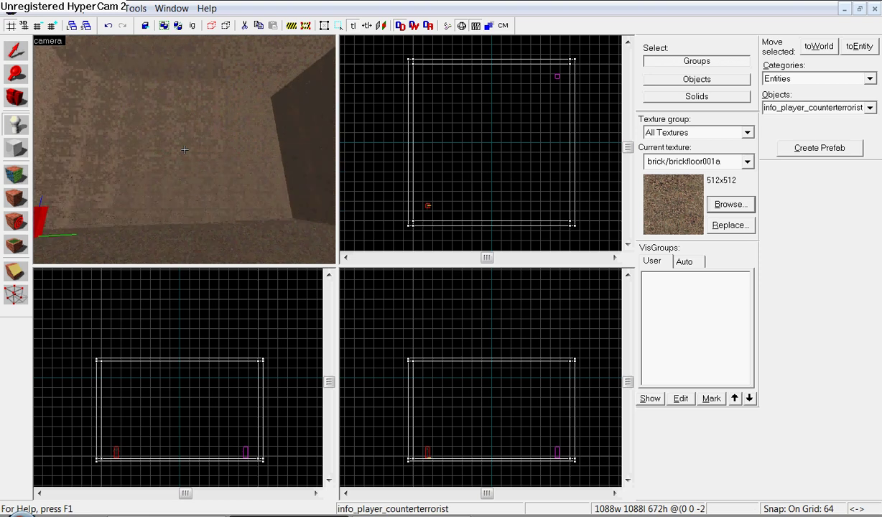
Set the entity type to light and place one on the room's ceiling near the centre.
key("w")
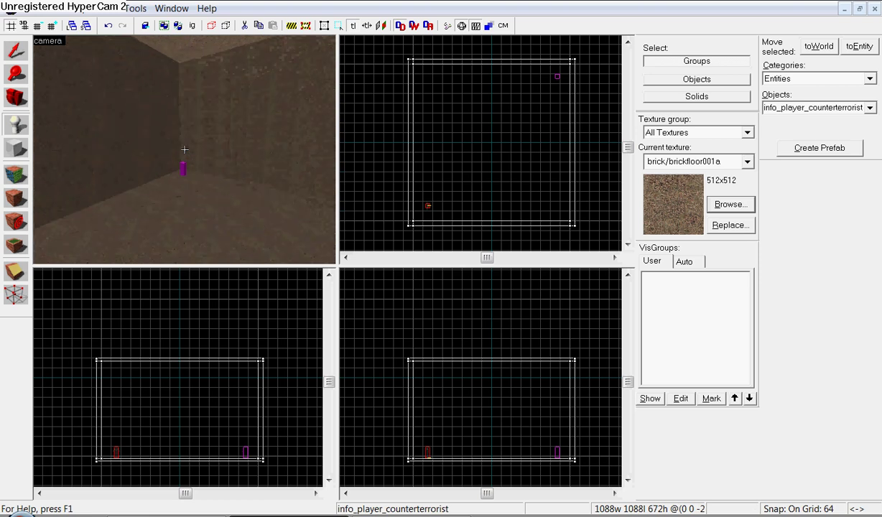
left_click_drag(185, 149, 184, 151)
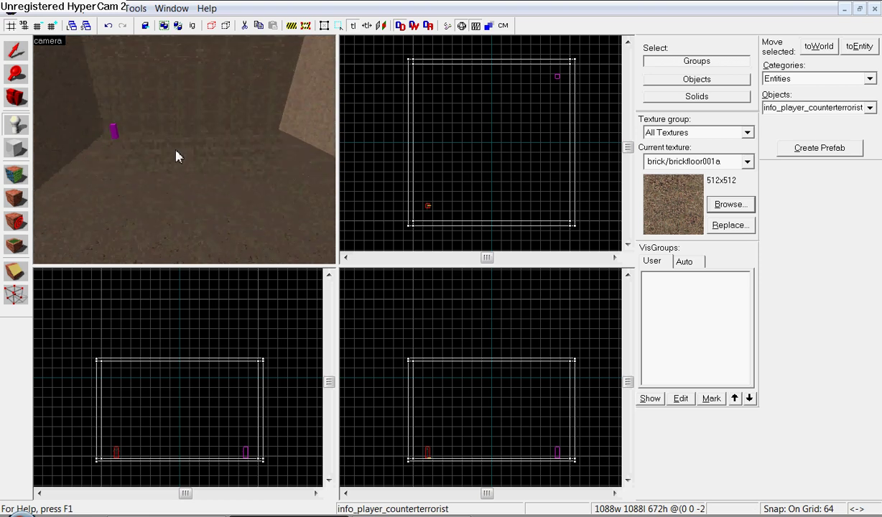
left_click(870, 108)
left_click(871, 276)
left_click_drag(875, 274, 873, 277)
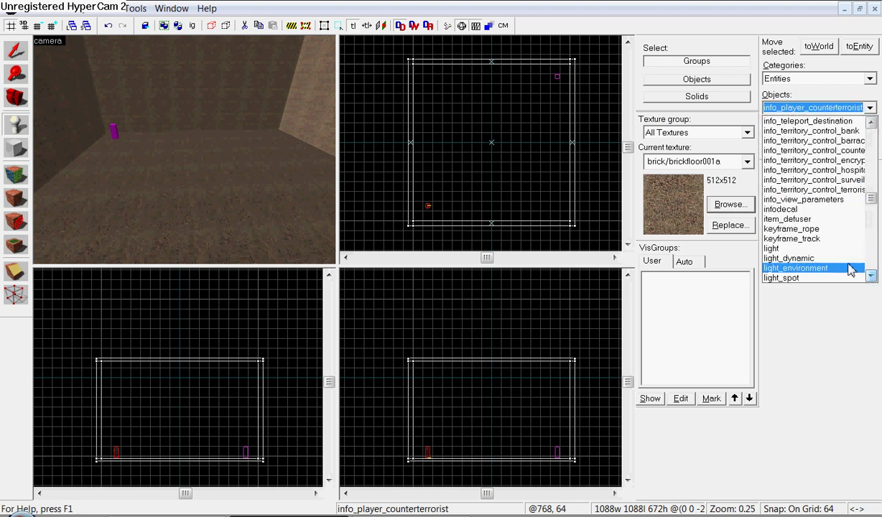
left_click(793, 249)
key("z")
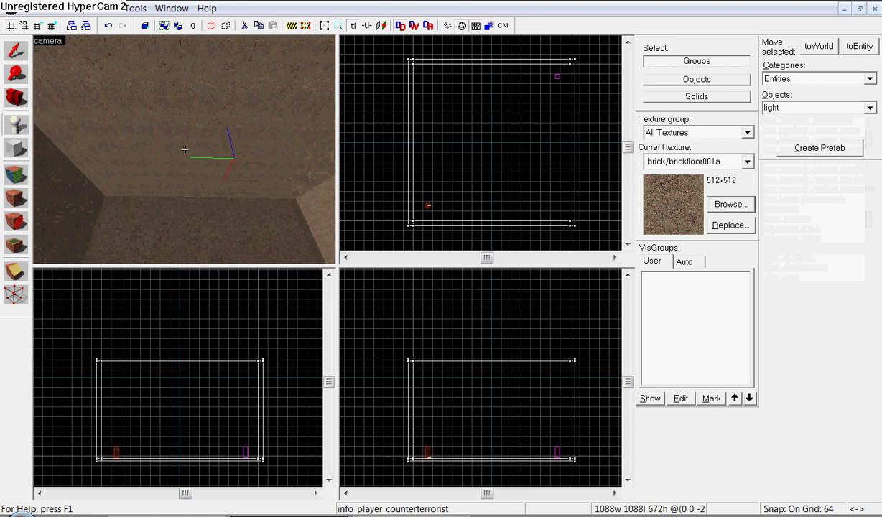
left_click(184, 150)
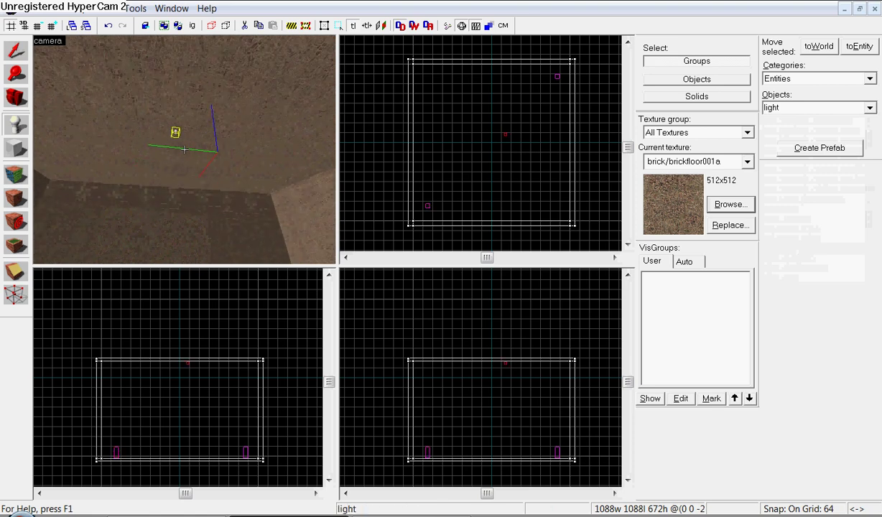
Place a light entity in each upper corner of the room, just below the ceiling.
key("w")
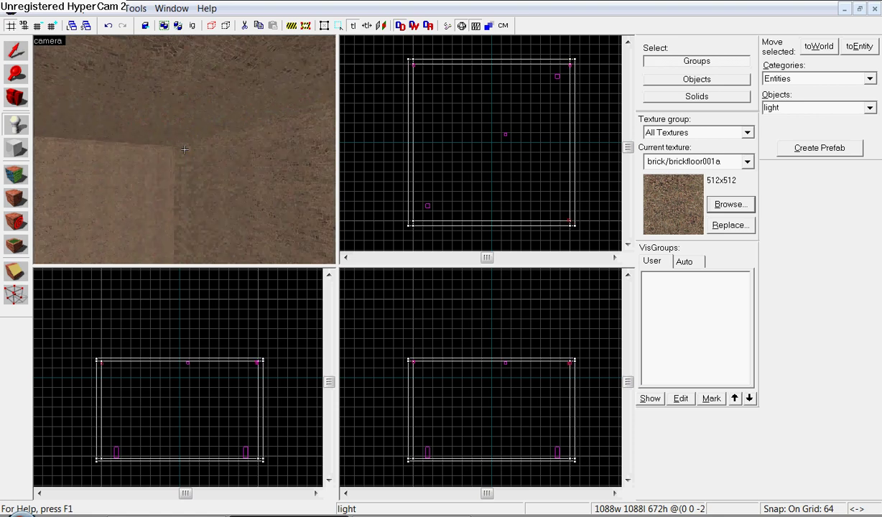
left_click(185, 150)
key("z")
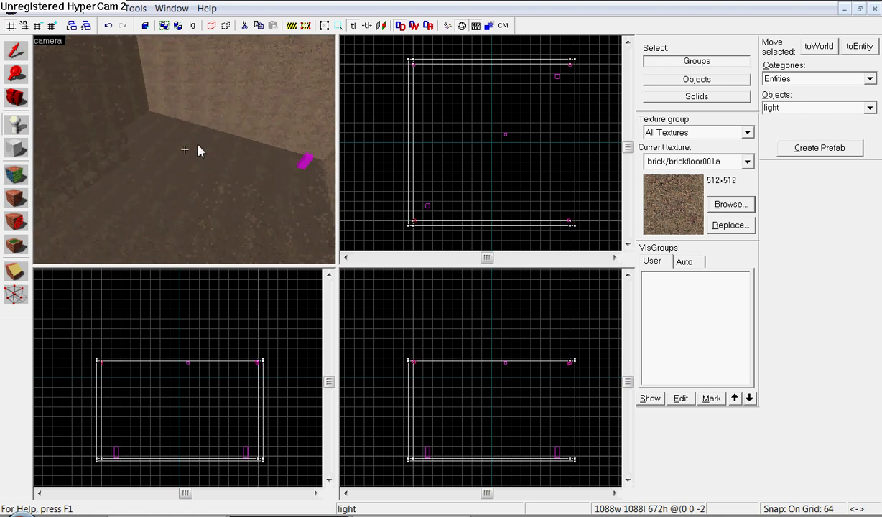
key("z")
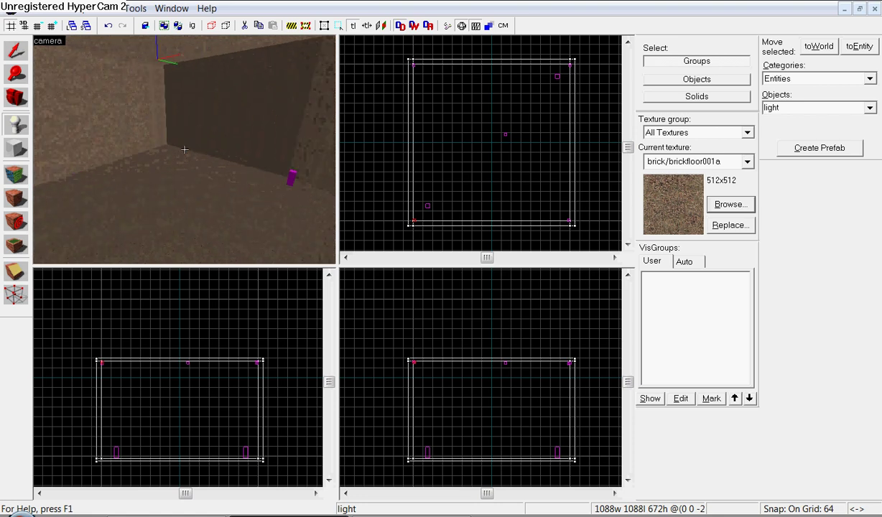
key("z")
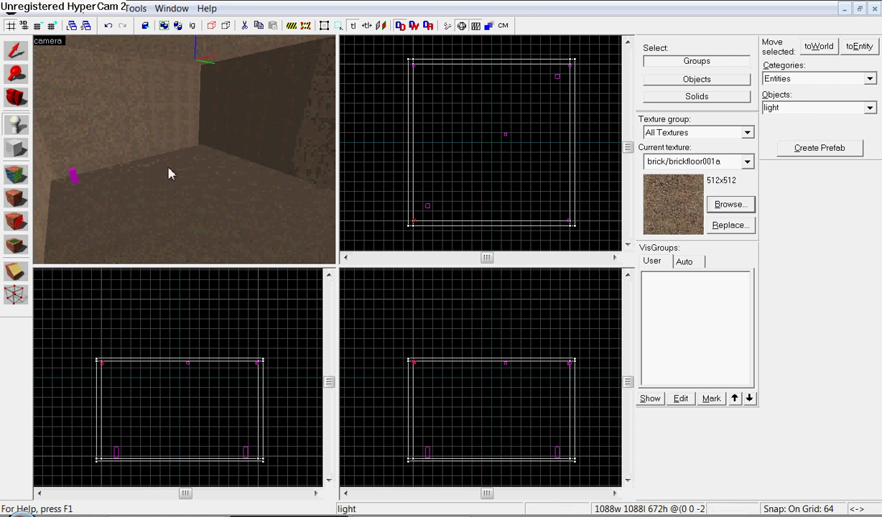
Make tools/toolstrigger the current texture, picking it from the textures filtered by trigger.
left_click(729, 204)
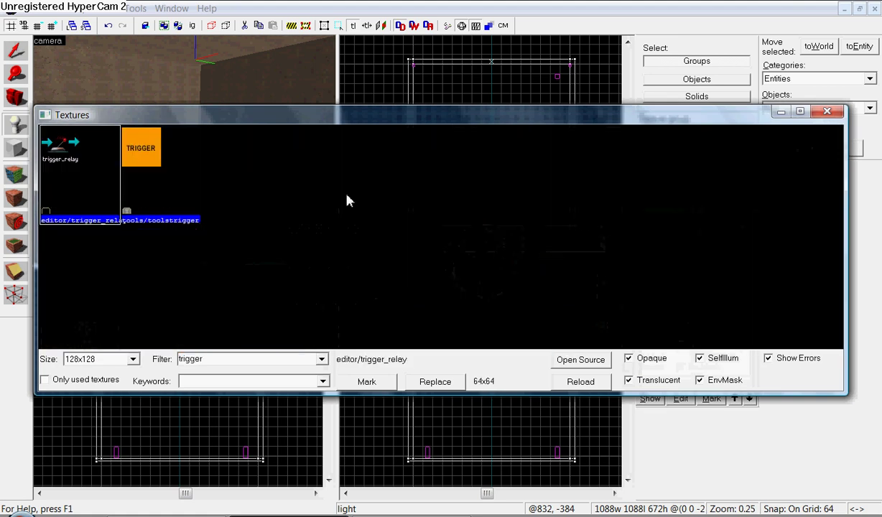
left_click(152, 166)
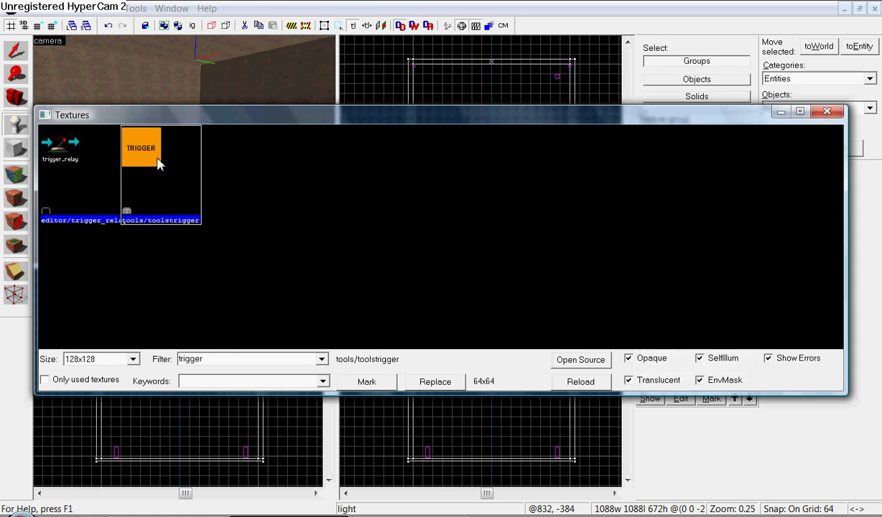
double_click(158, 164)
Outline a block of 192 by 192 units, 672 units high, inside the room with the Block Tool.
key("z")
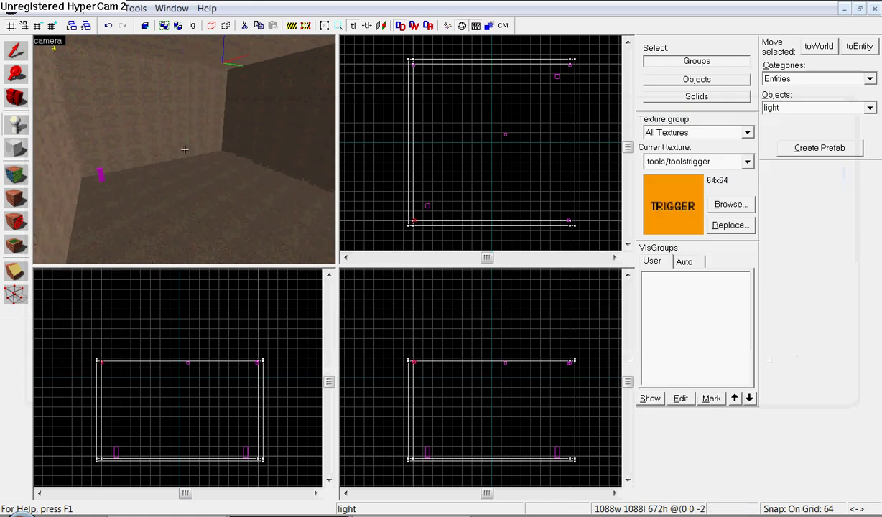
key("w")
mouse_move(443, 122)
left_mouse_down()
mouse_move(439, 115)
mouse_move(465, 135)
left_mouse_up()
left_click(6, 149)
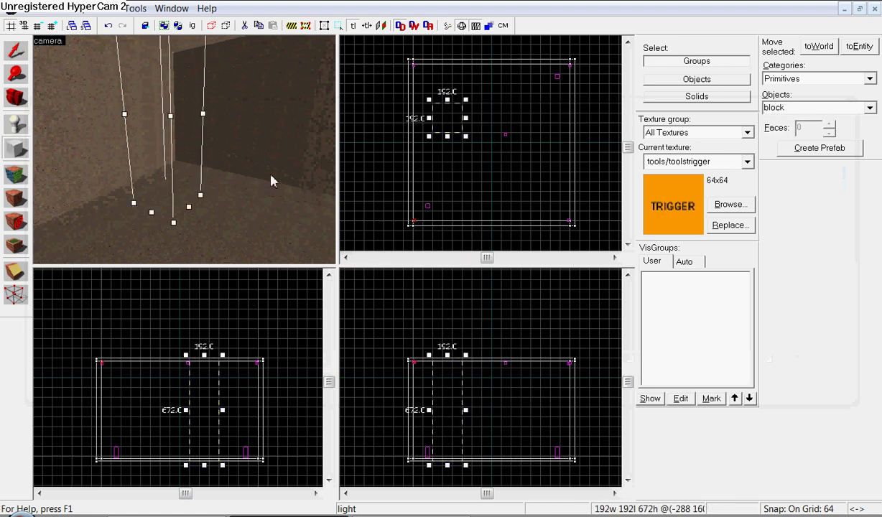
key("z")
key("z")
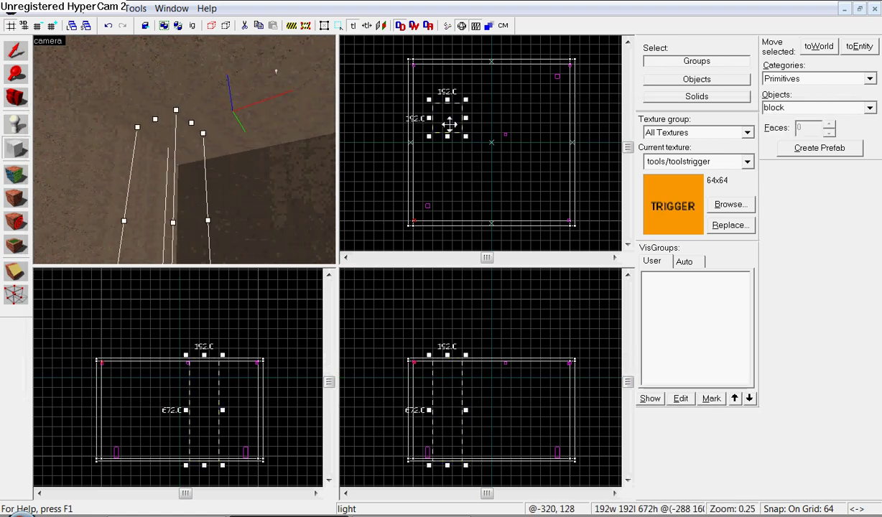
Move and resize the block outline to 384 by 448 units so it surrounds the counter-terrorist spawn in its corner.
left_click_drag(465, 138, 455, 189)
key("z")
key("w")
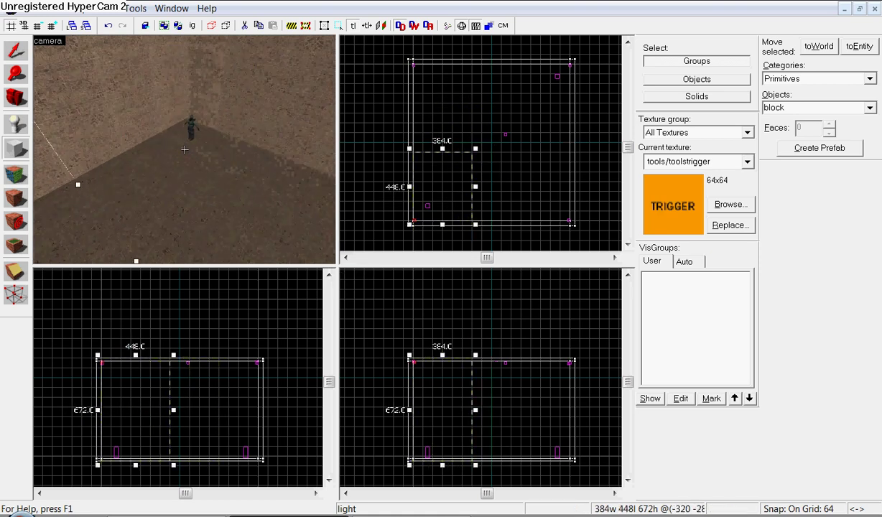
key("s")
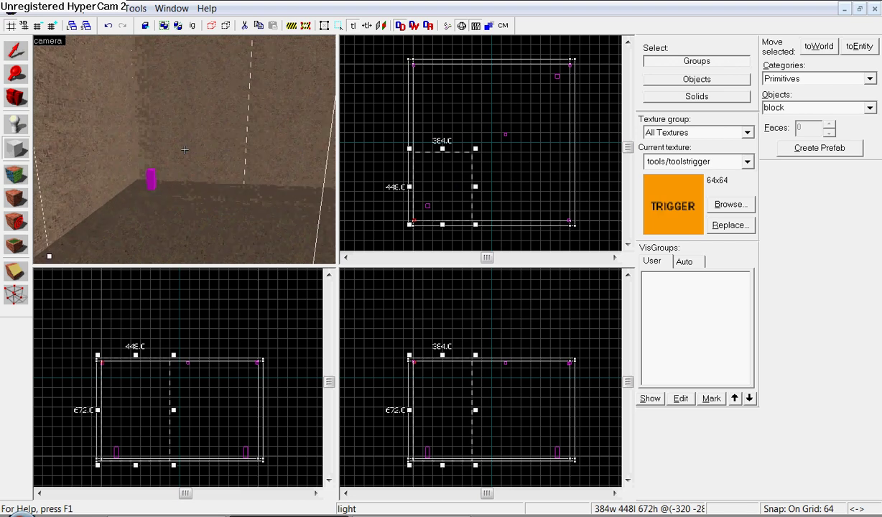
key("a")
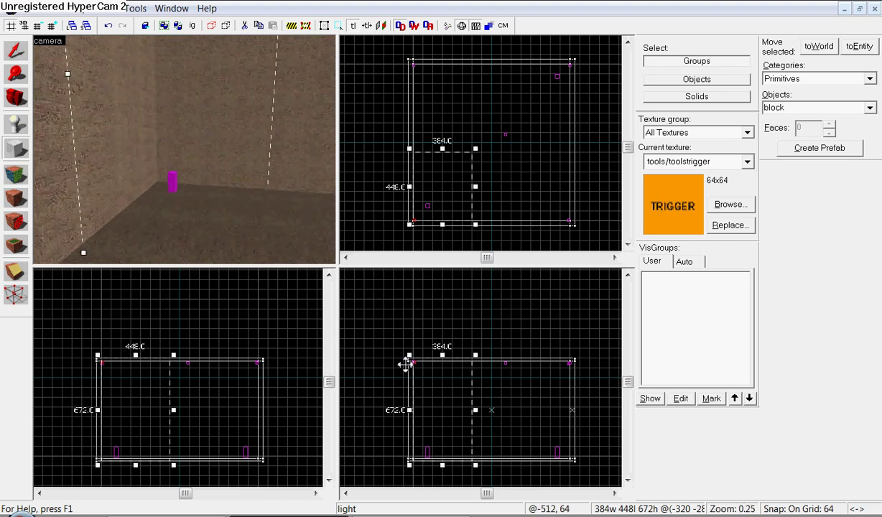
Lower the top of the block outline to a height of 288 units and create the trigger-textured block.
left_click_drag(447, 361, 446, 422)
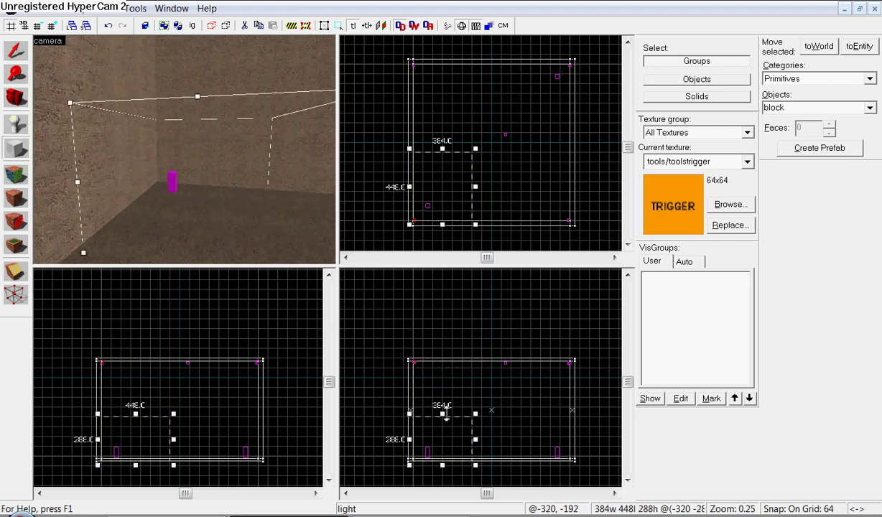
right_click(454, 184)
left_click(480, 191)
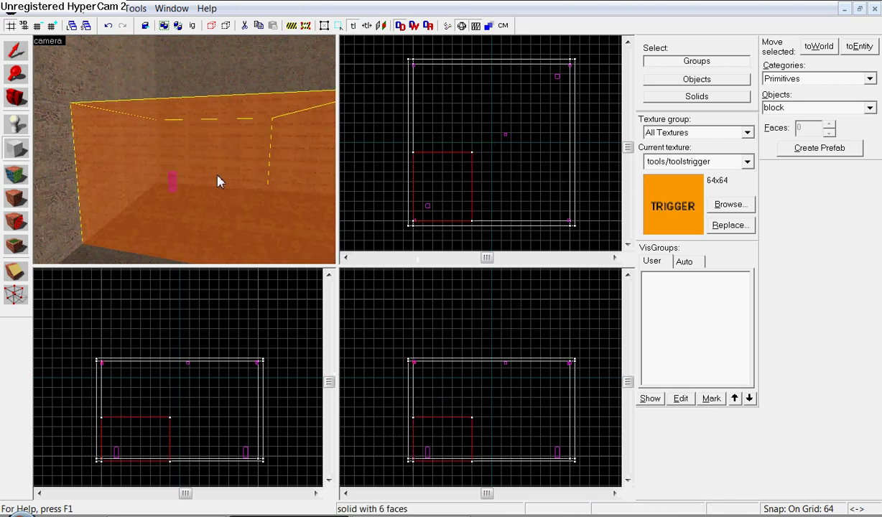
key("s")
key("w")
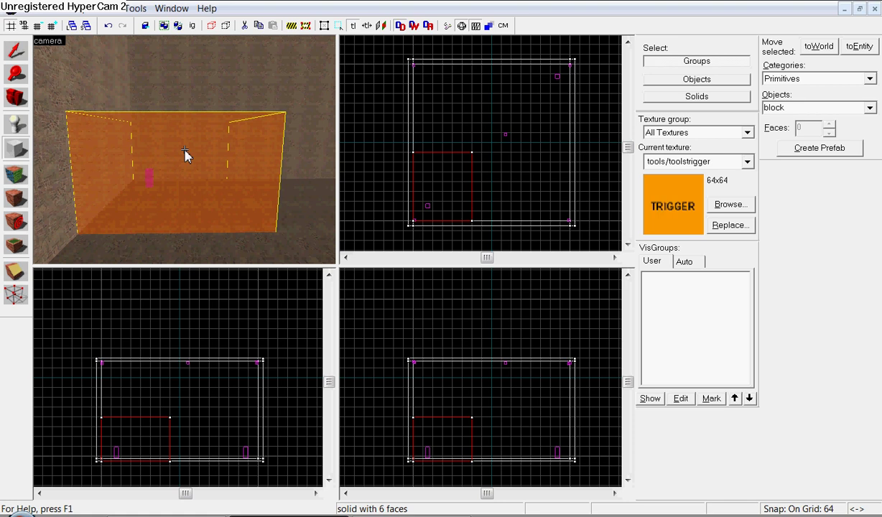
Tie the trigger block to an entity and set its class to func_buyzone.
key("ctrl+t")
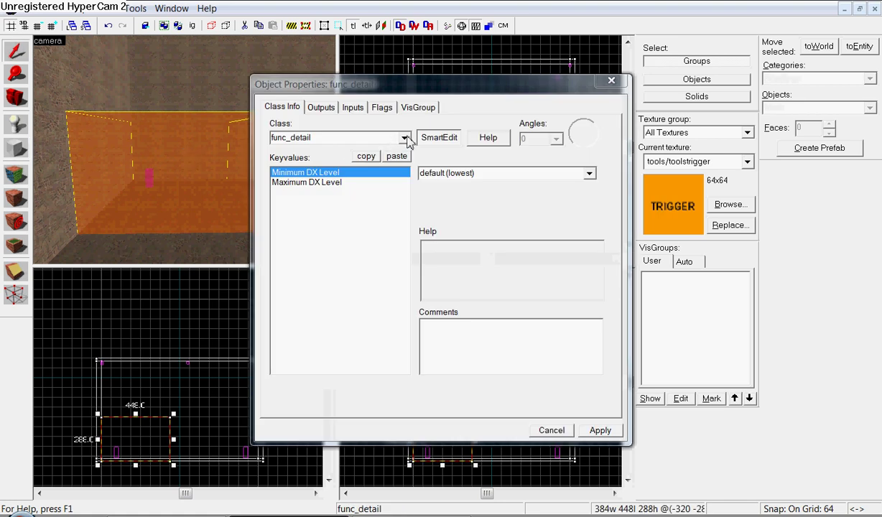
left_click(404, 138)
left_click(406, 155)
left_click(406, 155)
left_click(406, 154)
left_click(406, 154)
left_click(406, 154)
left_click(345, 171)
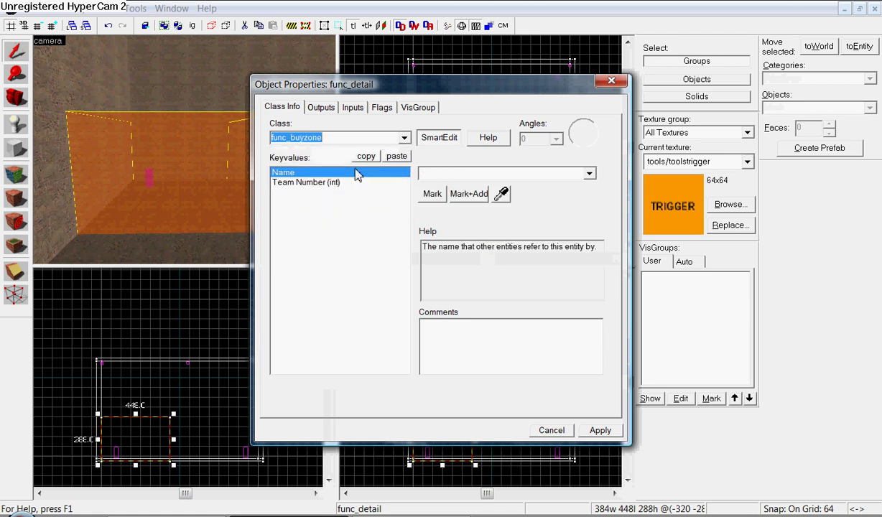
Set the buy zone's Team Number to Counter-Terrorist, apply it and close the object properties.
left_click(344, 183)
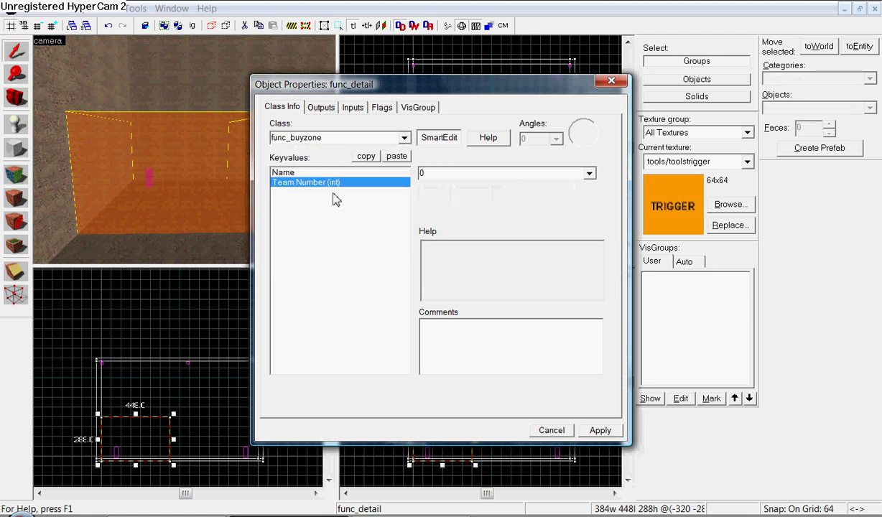
left_click(590, 174)
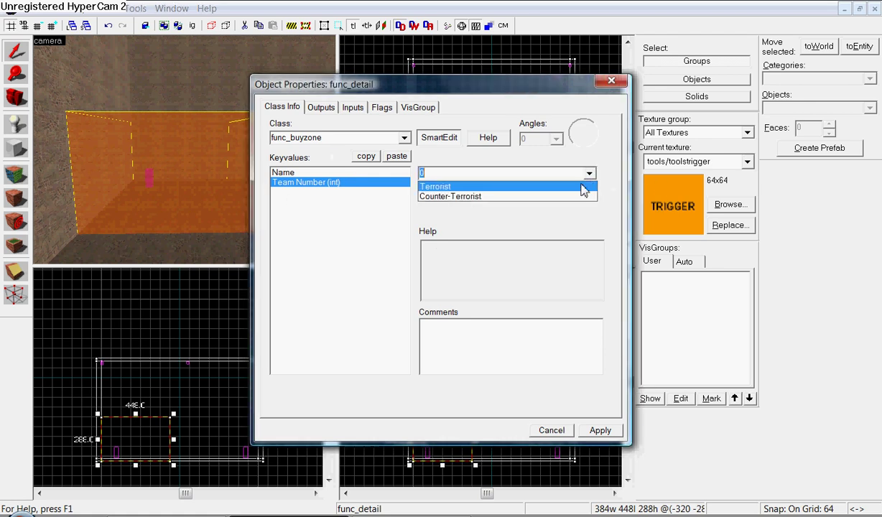
left_click(564, 198)
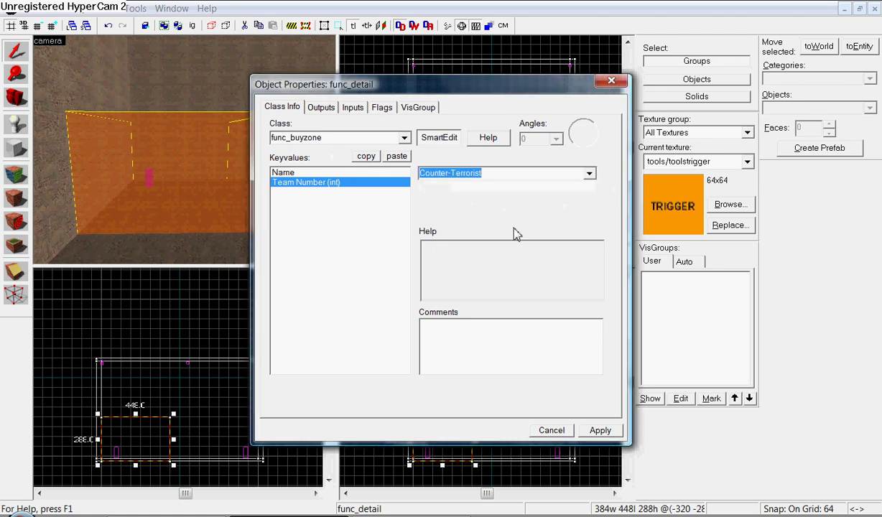
left_click(597, 435)
left_click(613, 81)
Select the whole room group and shift it about 32 units along both axes in the top view.
key("z")
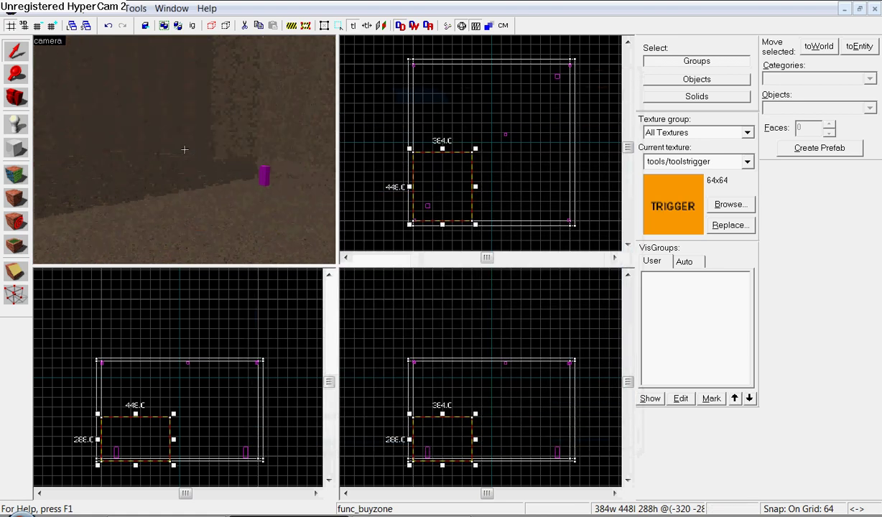
key("z")
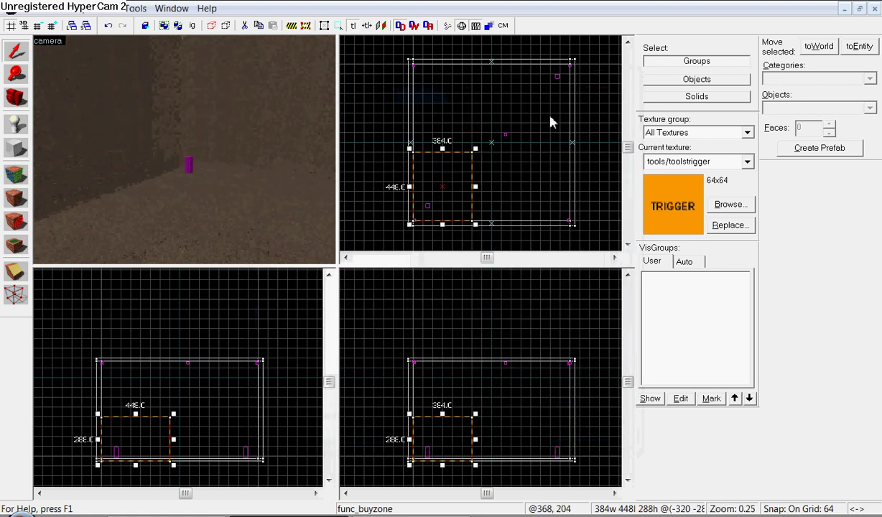
left_click_drag(522, 64, 523, 70)
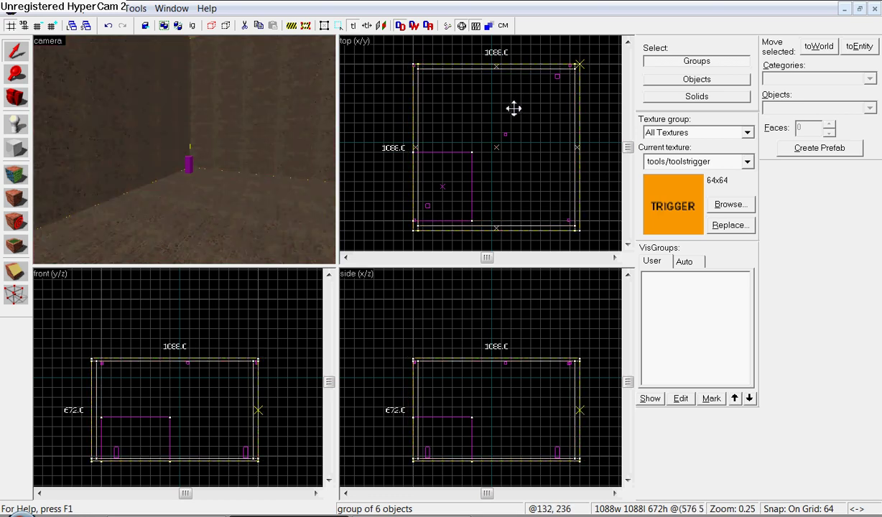
left_click(514, 109)
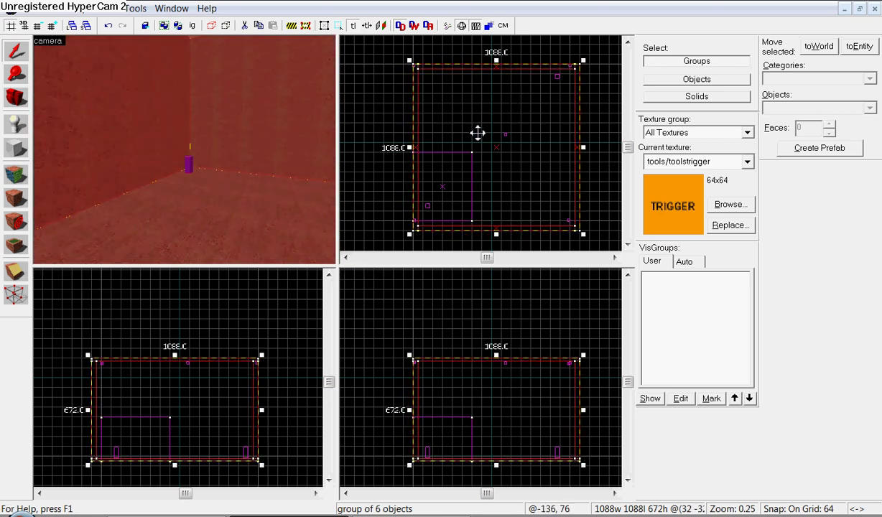
Move the whole room group 64 units up along the Y axis in the top view.
key("z")
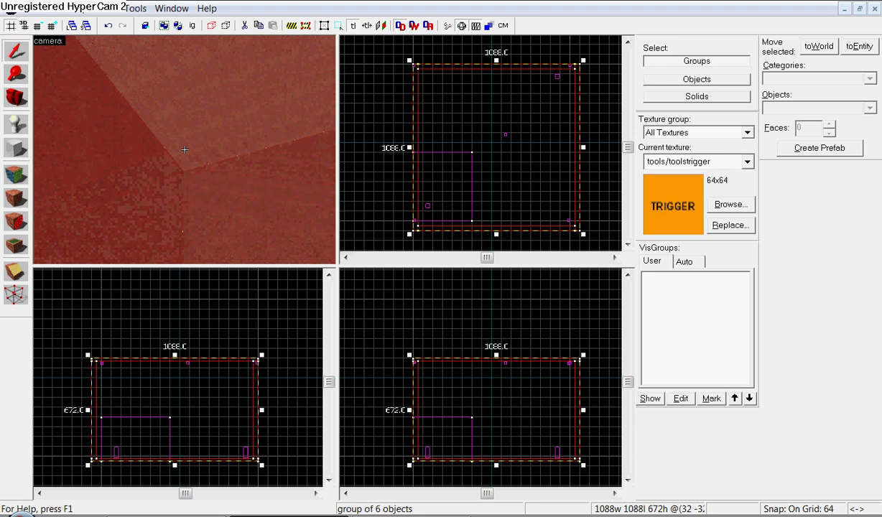
key("w")
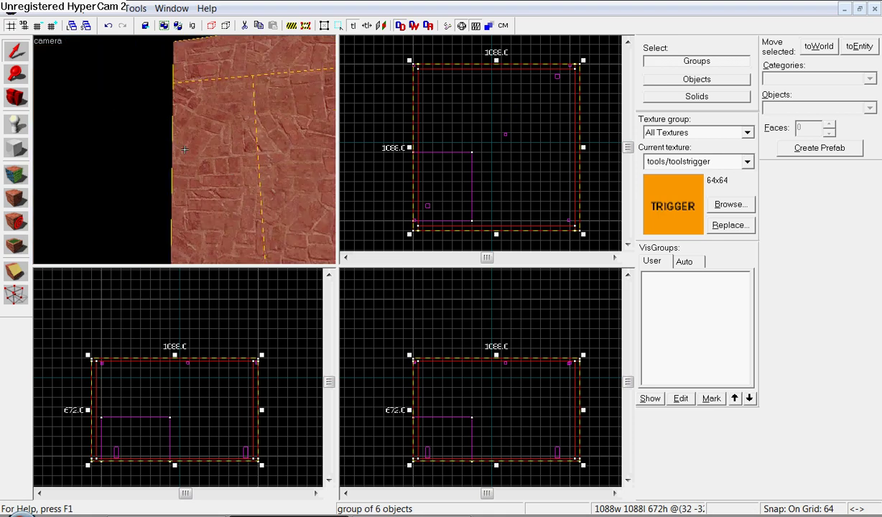
key("w")
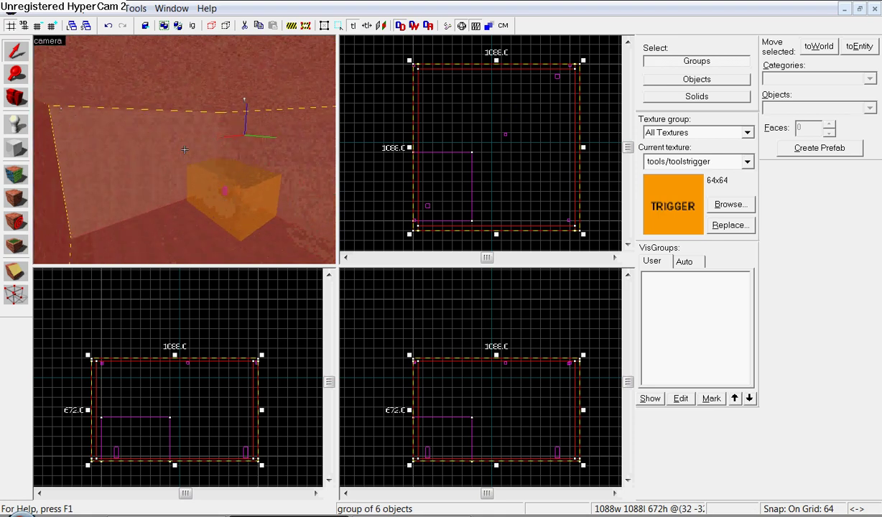
key("w")
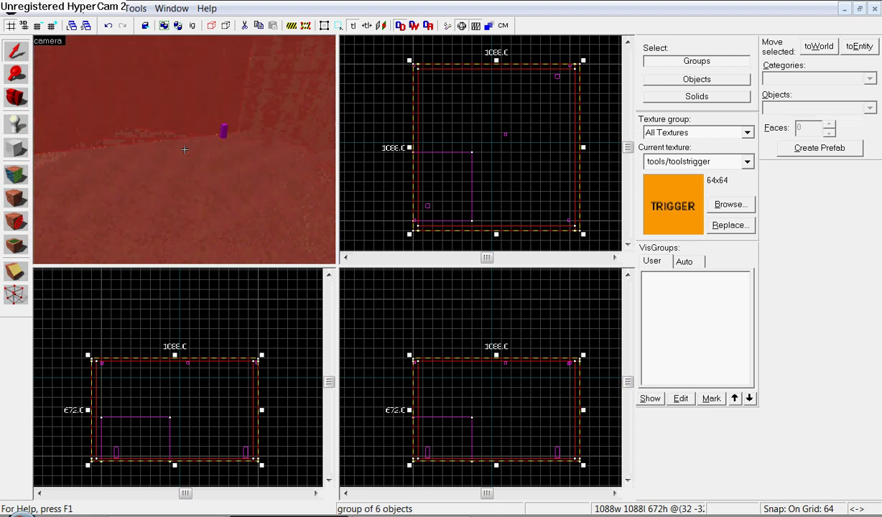
key("z")
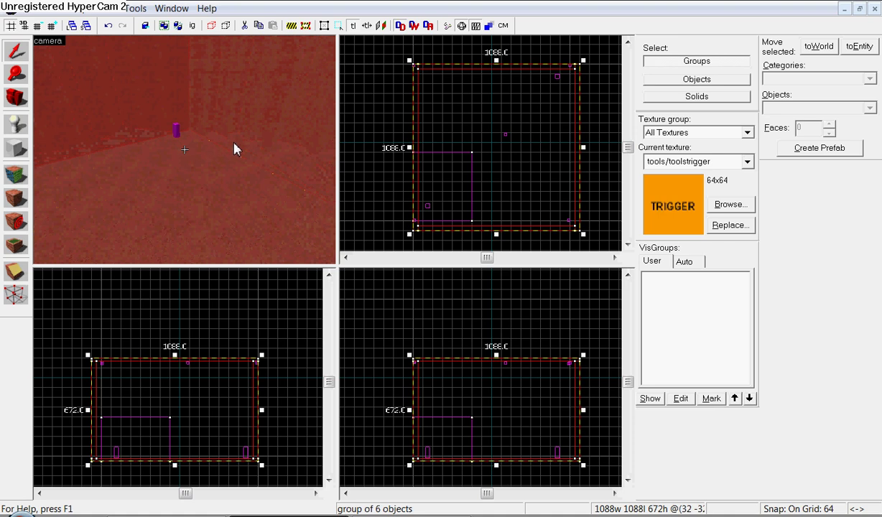
left_click_drag(515, 152, 511, 143)
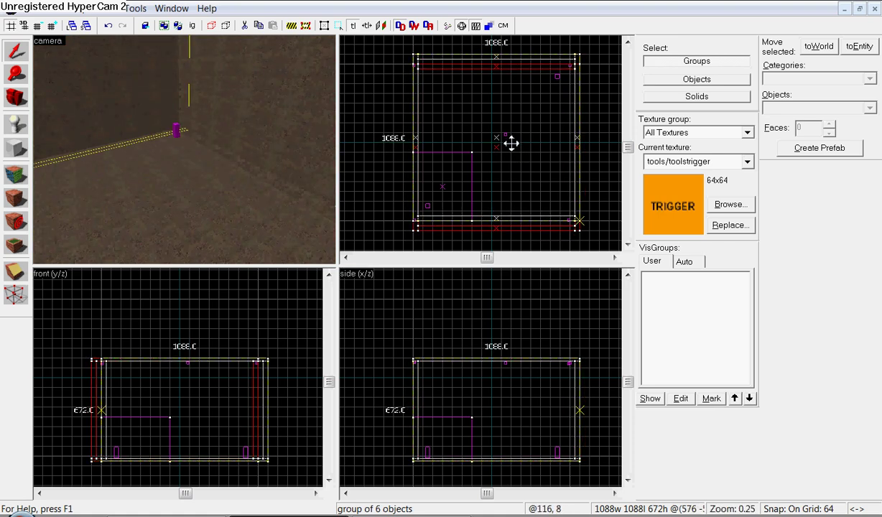
left_click(509, 145)
left_click(511, 146)
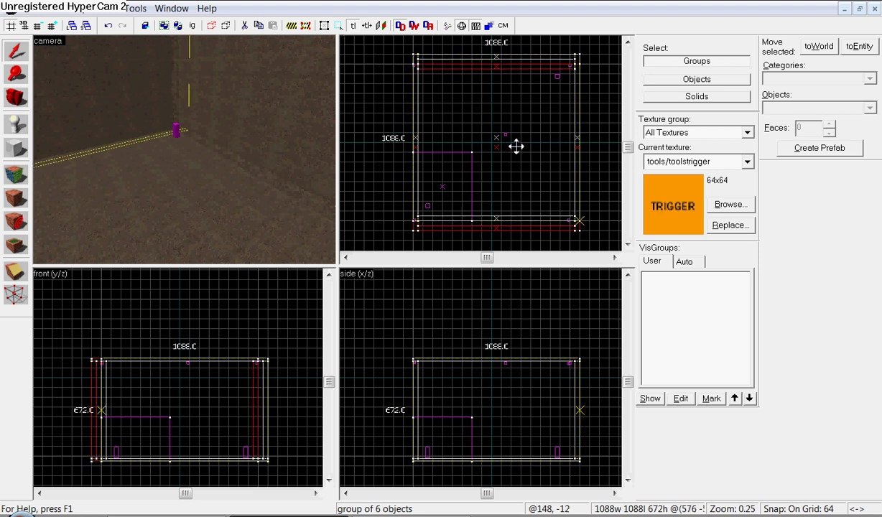
left_click(516, 147)
key("z")
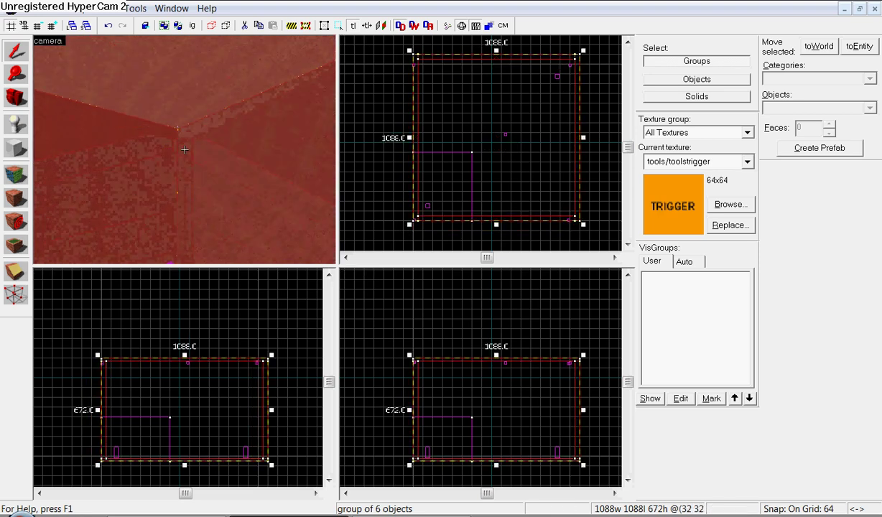
key("z")
Draw a 448 by 320 unit block around the terrorist spawn, lower its top to a height of 288 units, and create it.
left_click(16, 147)
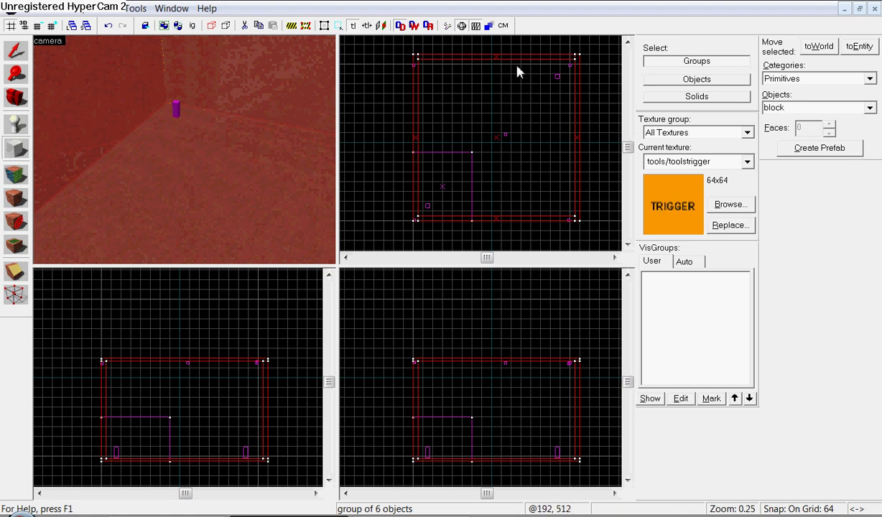
left_click_drag(518, 69, 581, 105)
left_click_drag(548, 59, 534, 85)
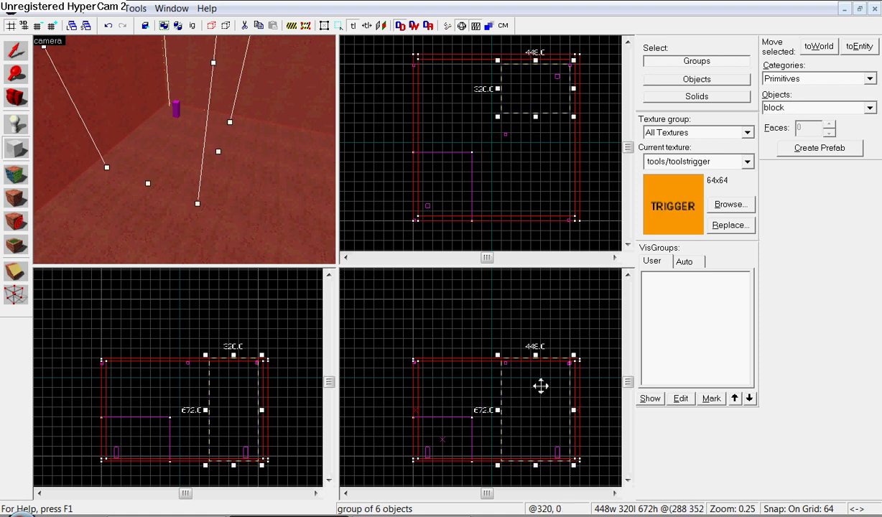
left_click_drag(536, 360, 537, 420)
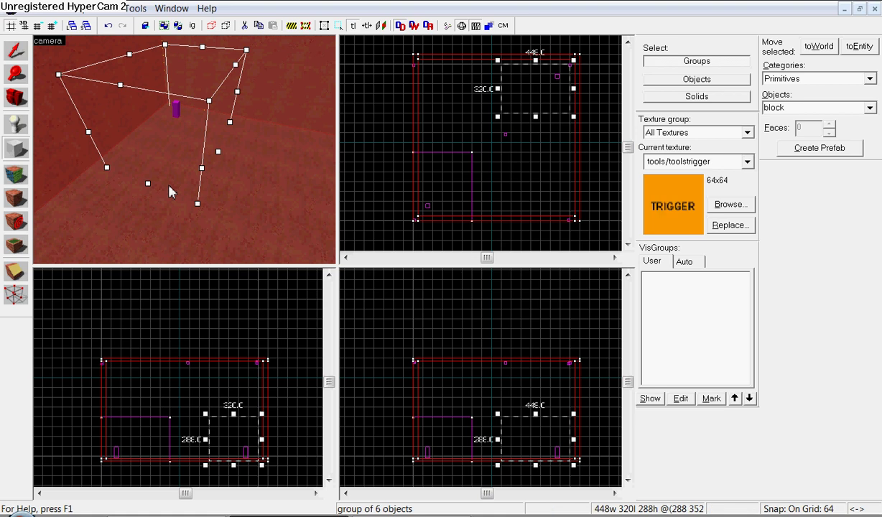
right_click(536, 95)
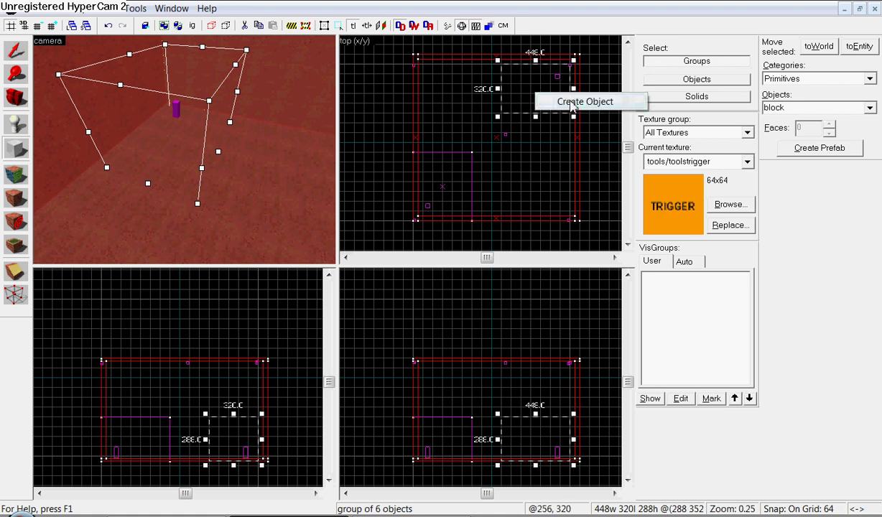
left_click(571, 102)
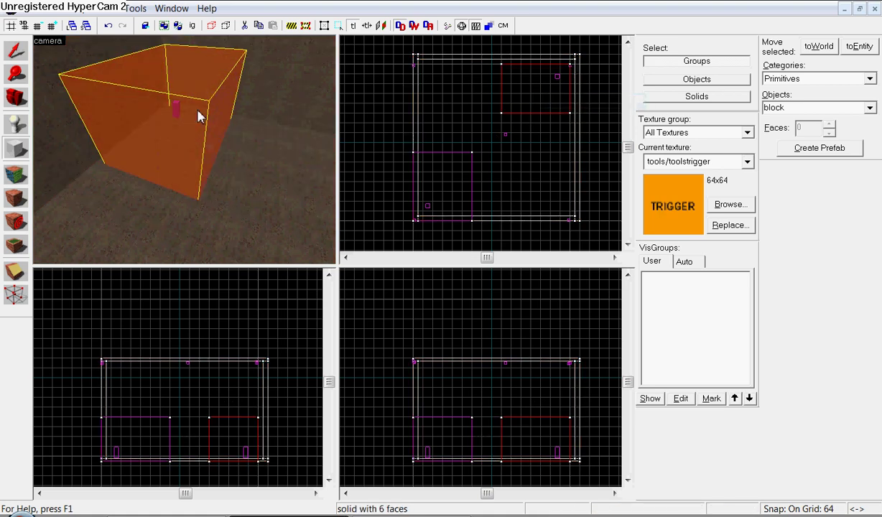
Tie the new trigger block around the terrorist spawn to an entity and set its class to func_buyzone.
key("ctrl+t")
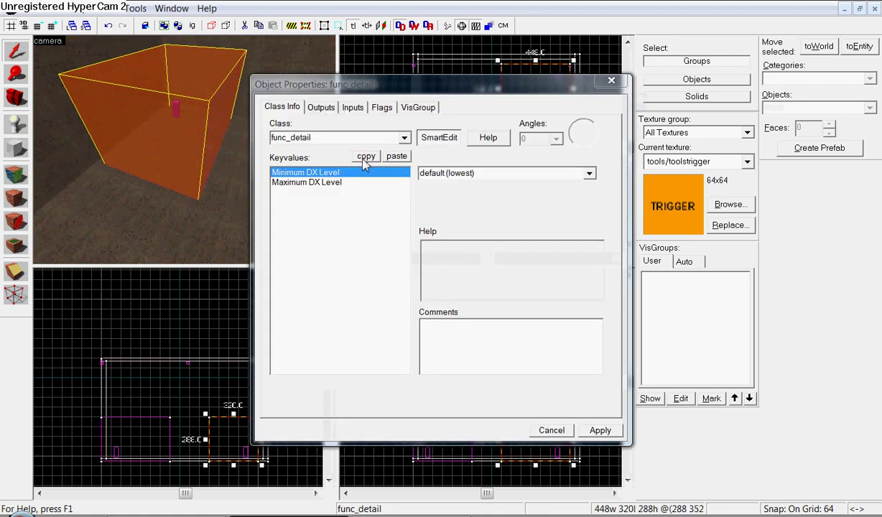
left_click(406, 138)
left_click(407, 152)
left_click(408, 152)
left_click(408, 152)
left_click(409, 152)
left_click(409, 152)
left_click(367, 171)
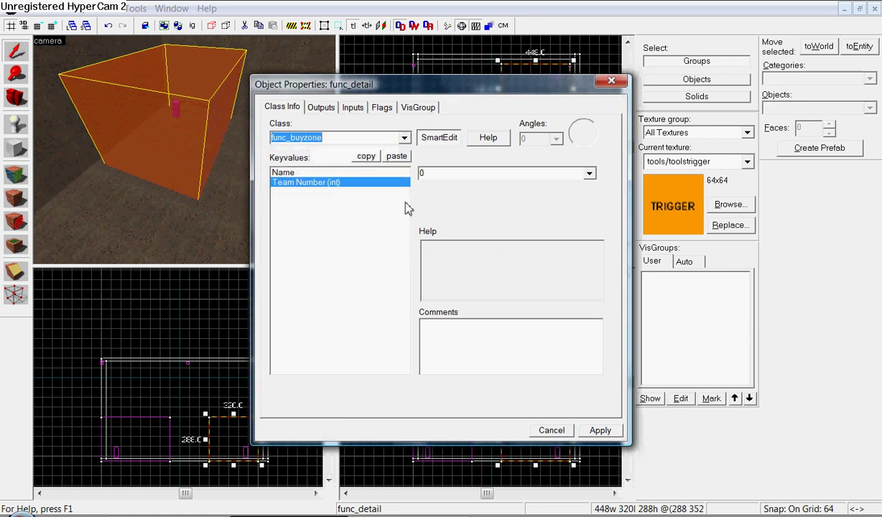
Set the new buy zone's Team Number to Terrorist, apply it and close the object properties.
left_click(589, 173)
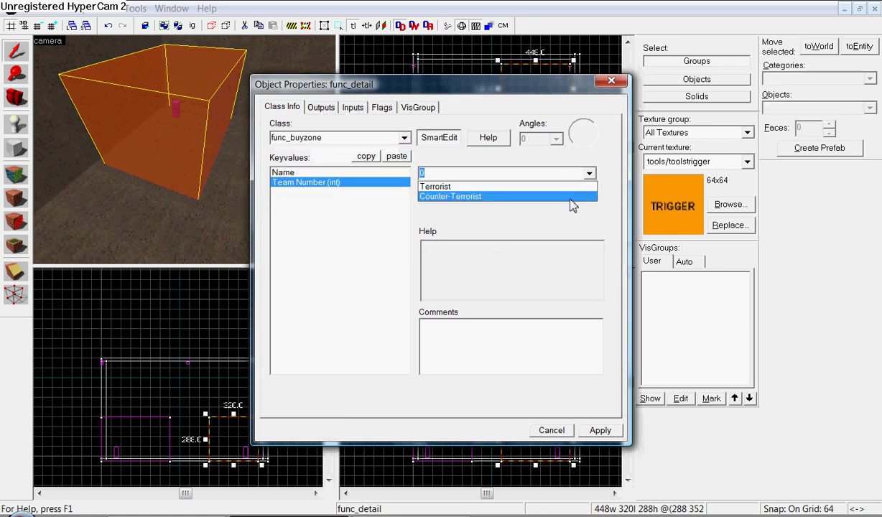
left_click(470, 189)
left_click(595, 431)
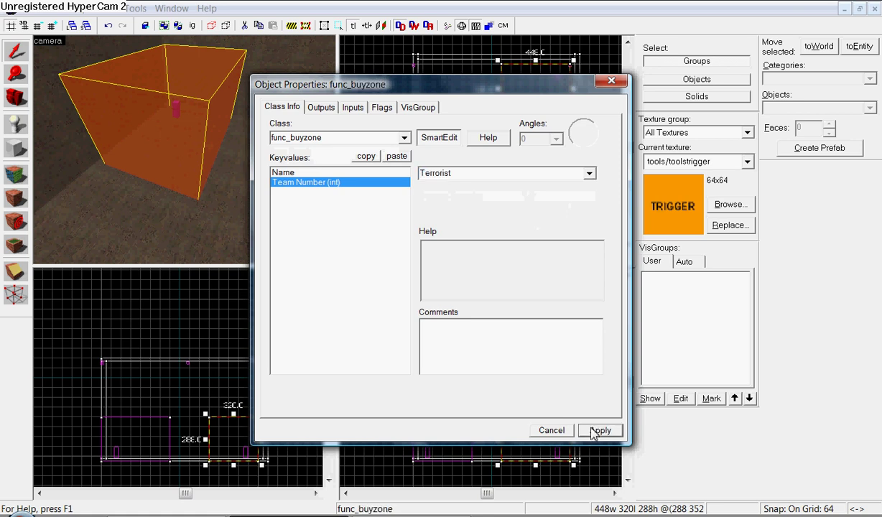
left_click(611, 81)
Fly through the room in the camera view and inspect both buy zones, the player spawns and the surrounding walls.
key("z")
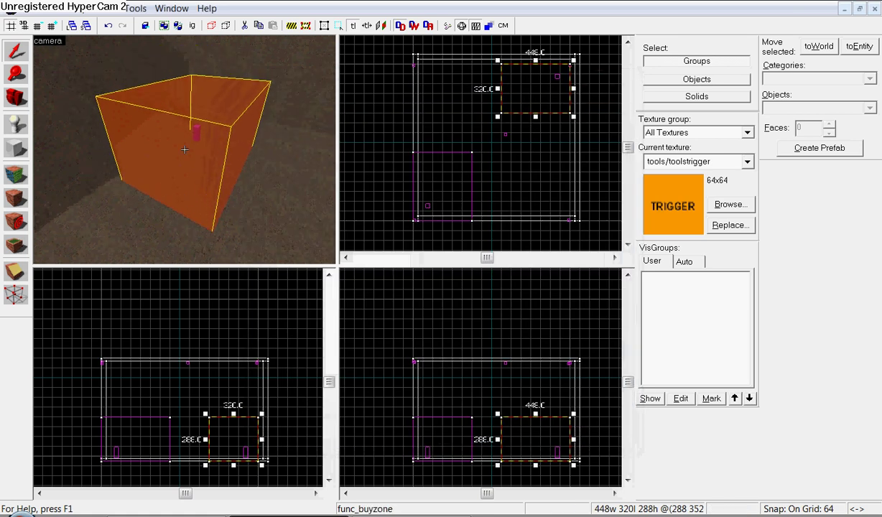
key("w")
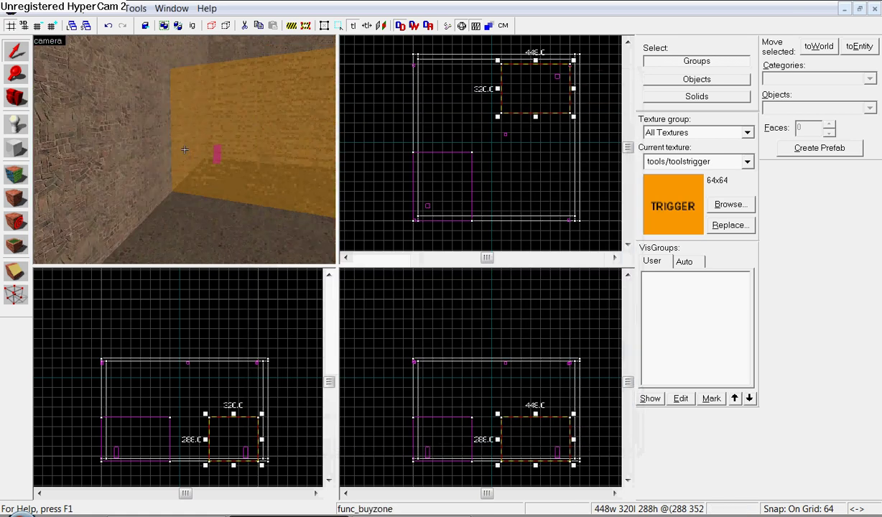
key("s")
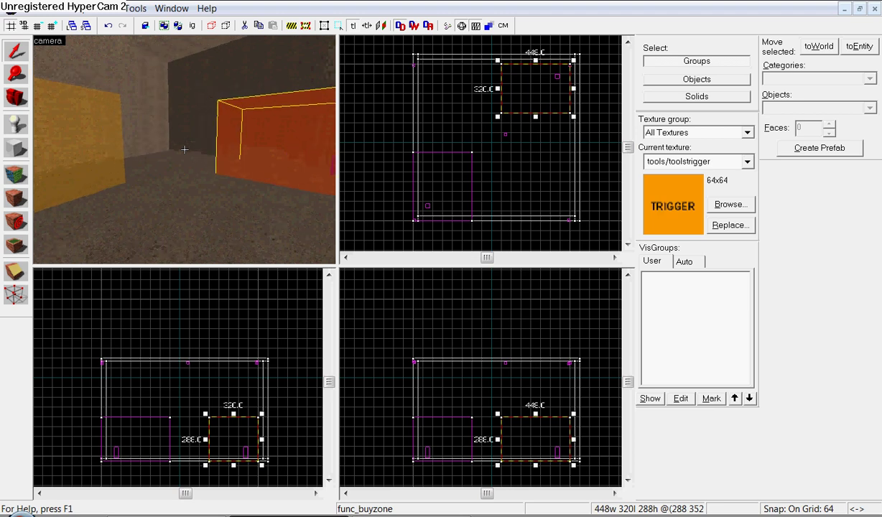
left_click(184, 149)
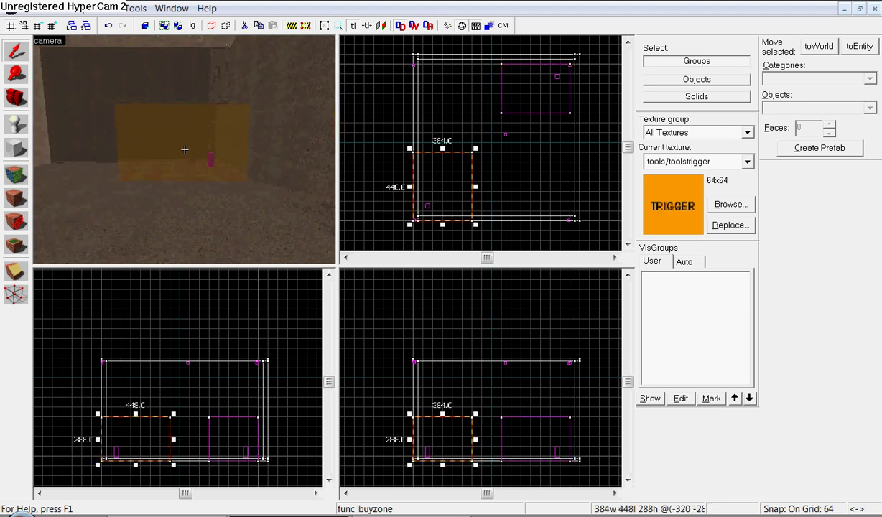
left_click(184, 149)
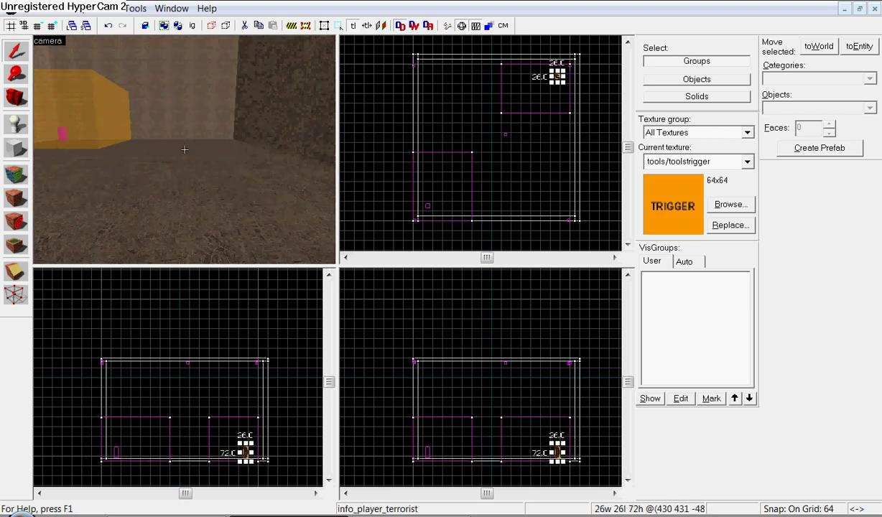
key("w")
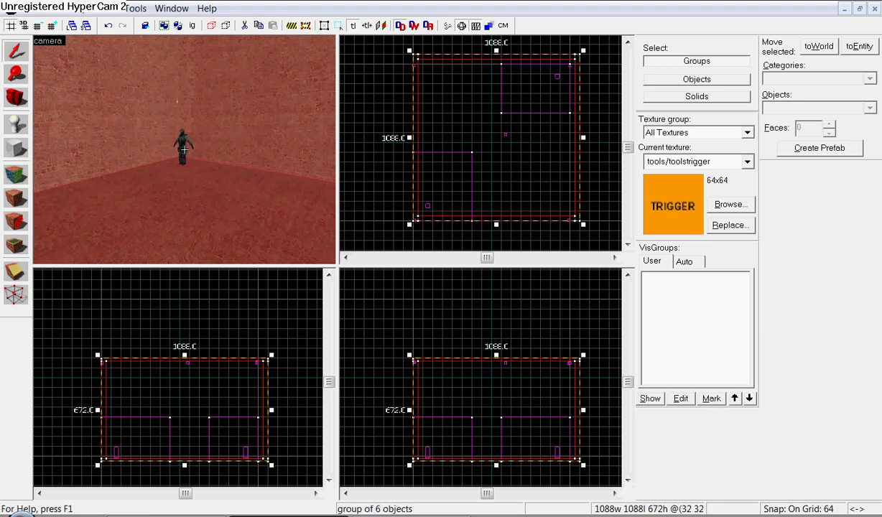
double_click(185, 150)
left_click(612, 80)
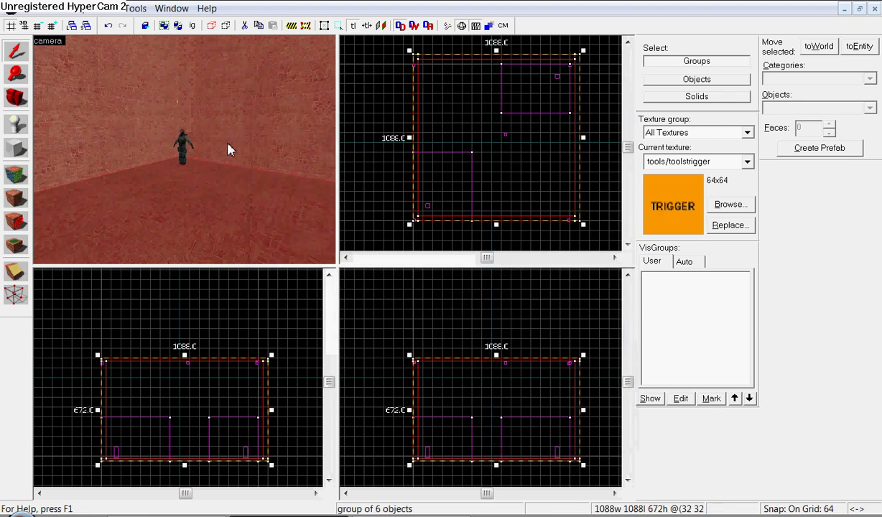
left_click(184, 152)
key("z")
left_click(185, 150)
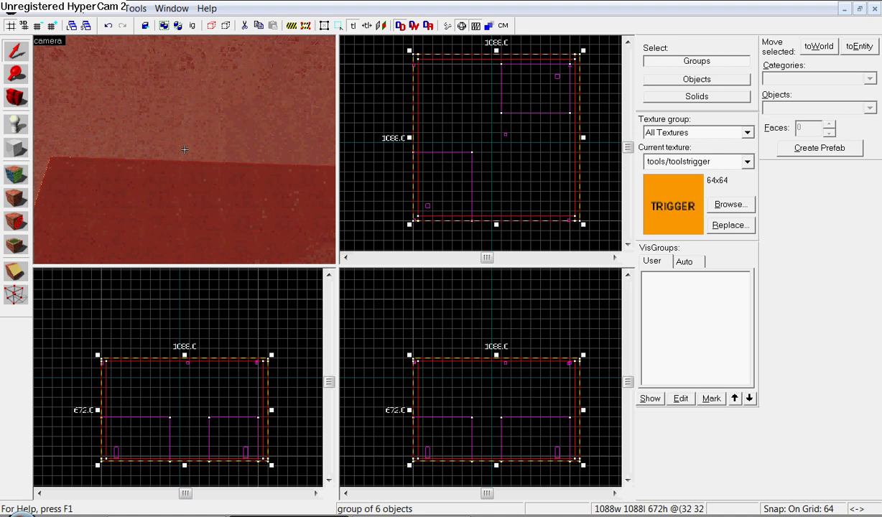